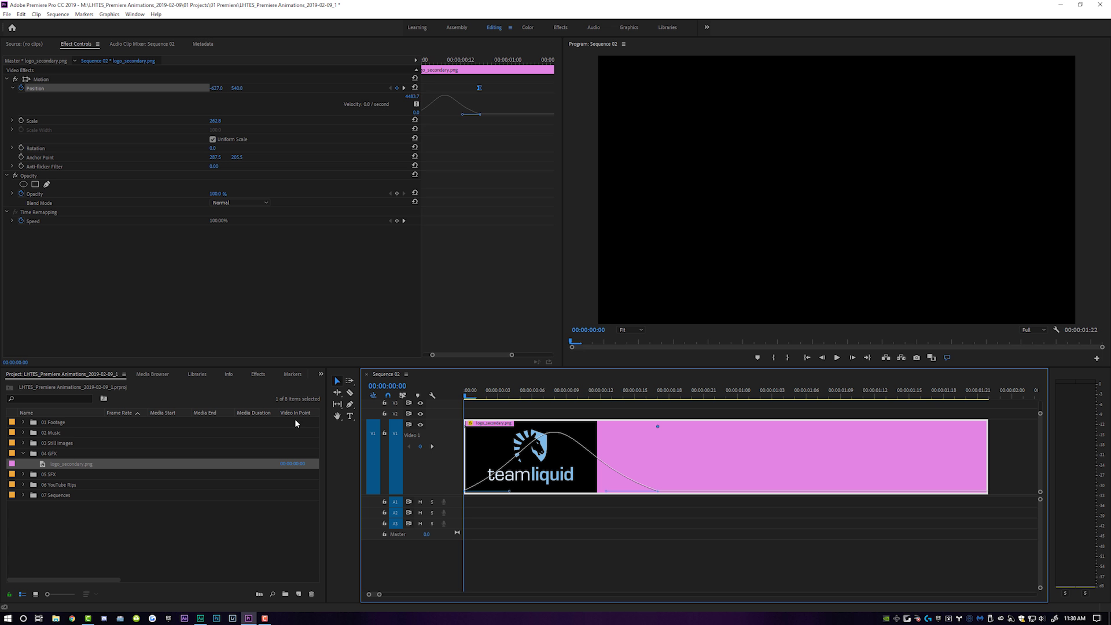
Play the finished logo slide-in animation from the start of the sequence.
key(space)
key(Home)
key(space)
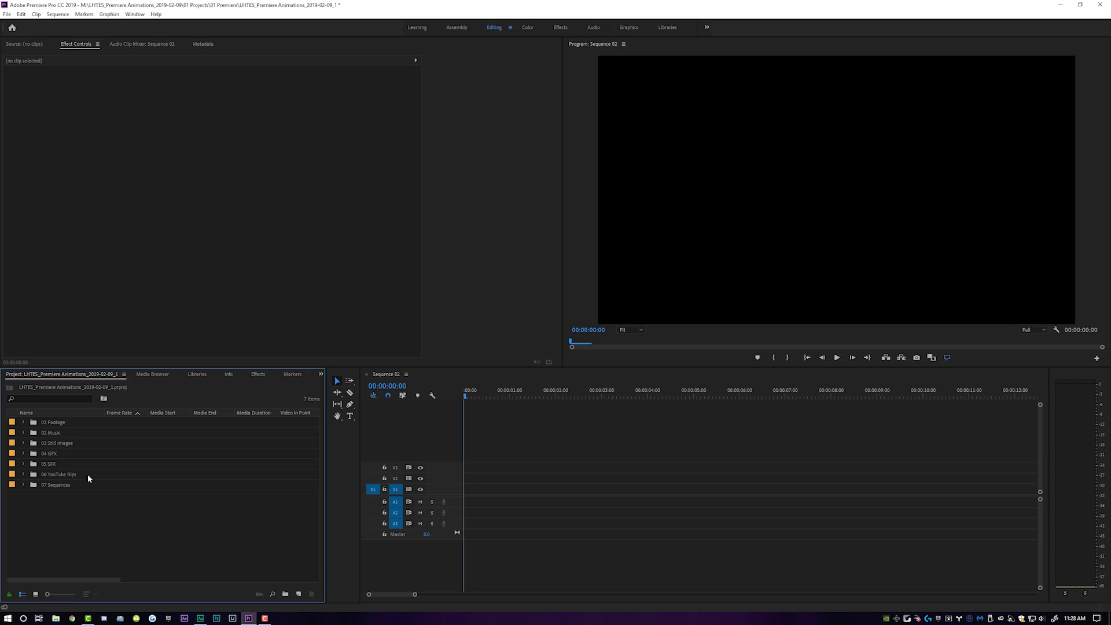
Place logo_secondary.png at the start of video track V1 and select the clip.
drag(63, 465, 551, 495)
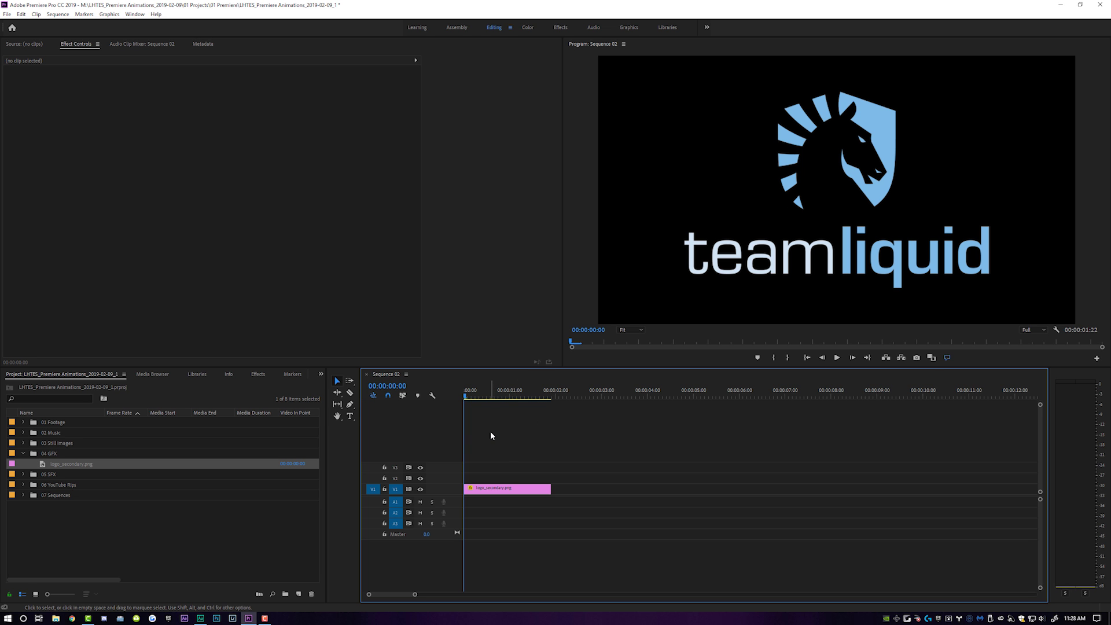
click(485, 490)
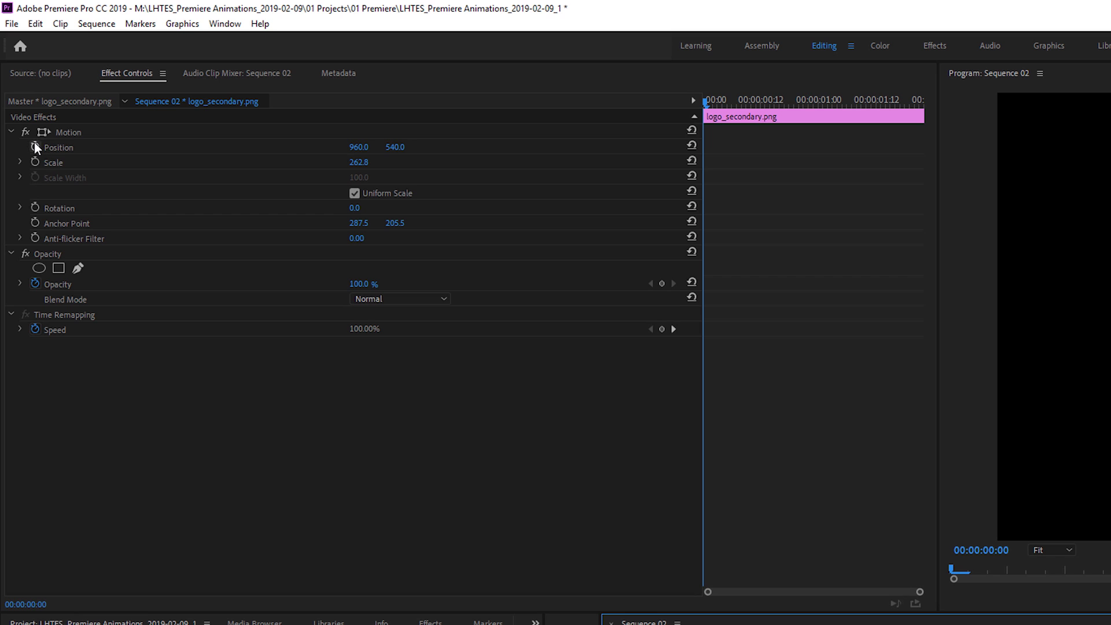
Keyframe the logo's Position from -627, 540 at the first frame to 960, 540 at about frame 17.
click(33, 144)
drag(742, 99, 786, 102)
click(662, 147)
click(650, 146)
drag(359, 147, 258, 128)
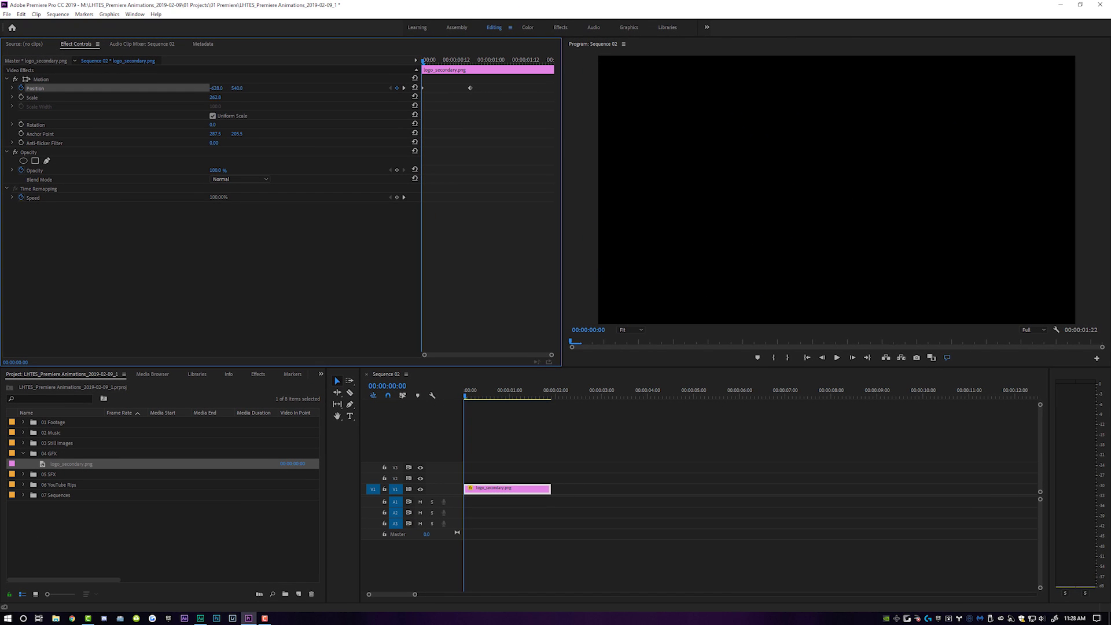
drag(215, 88, 217, 89)
Play the linear slide-in from the start several times to judge the logo's movement.
key(space)
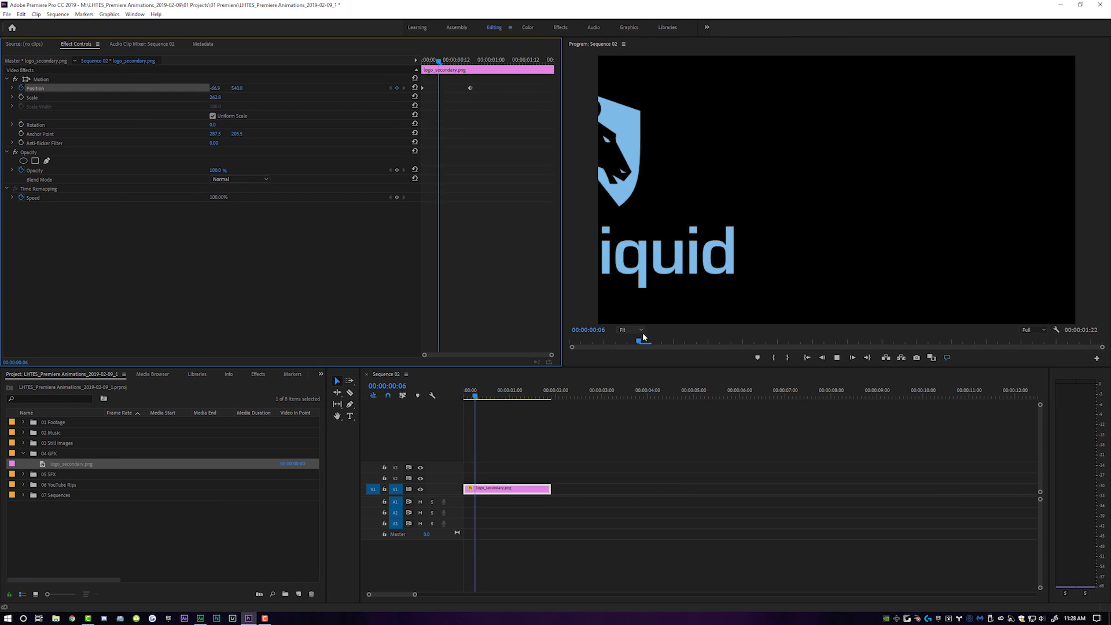
key(space)
drag(482, 392, 377, 411)
key(space)
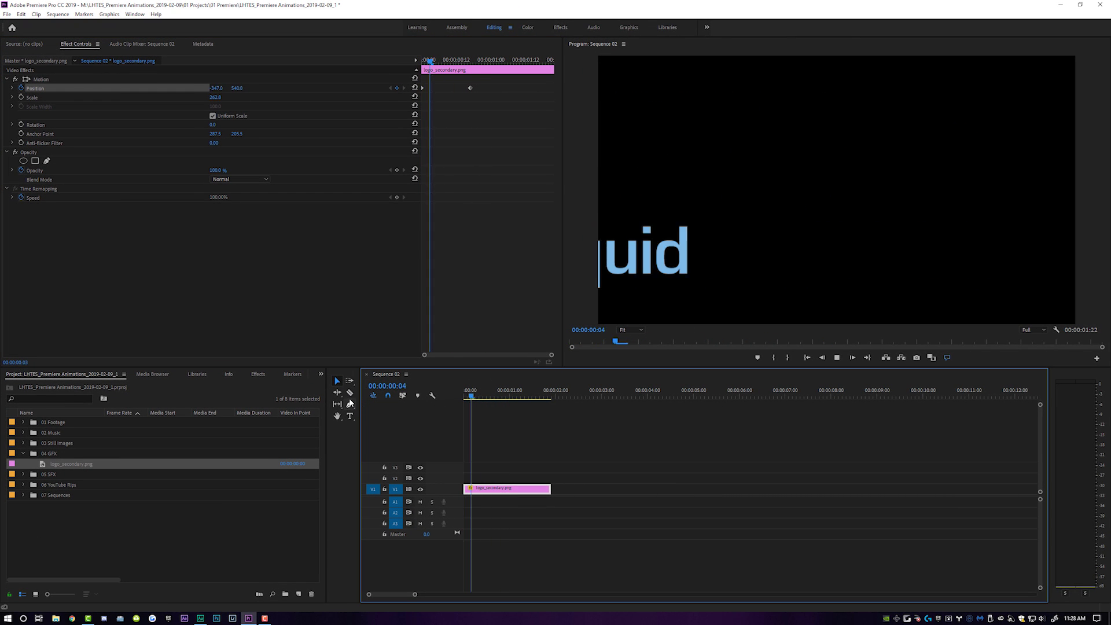
drag(473, 400, 402, 413)
key(space)
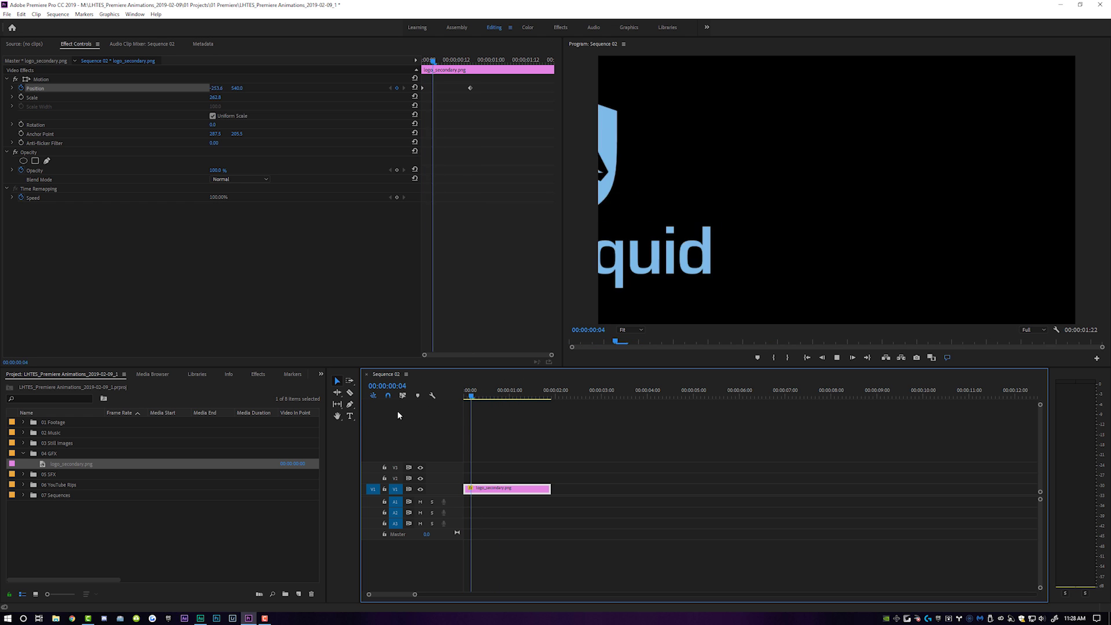
key(space)
drag(498, 395, 397, 402)
key(space)
key(space)
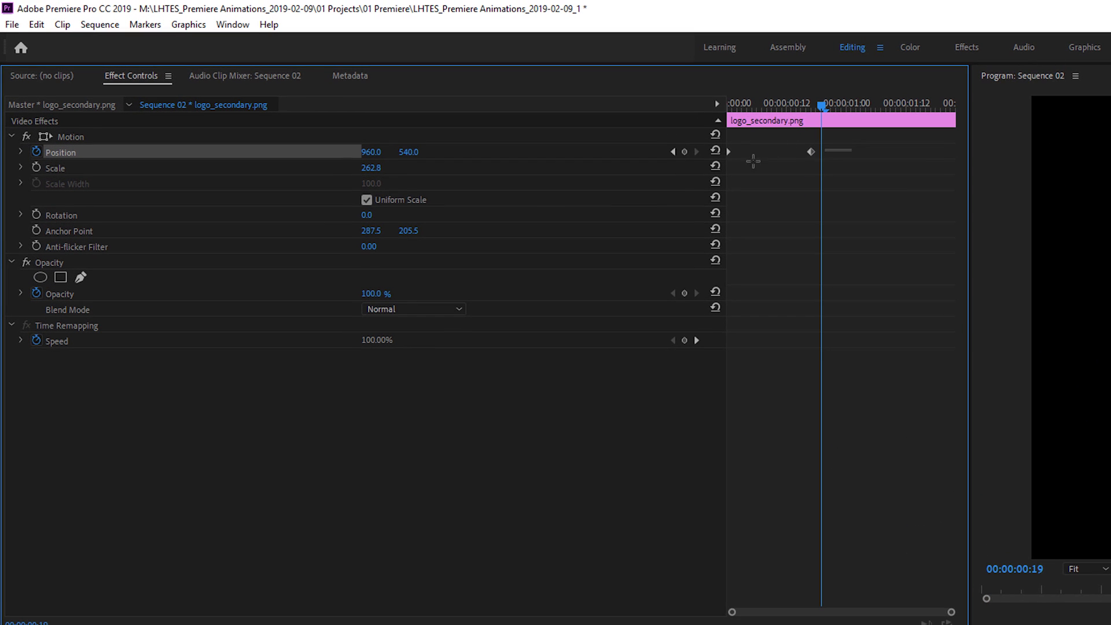
Set the temporal interpolation of both Position keyframes to Bezier and play the result.
drag(752, 161, 750, 158)
right_click(810, 153)
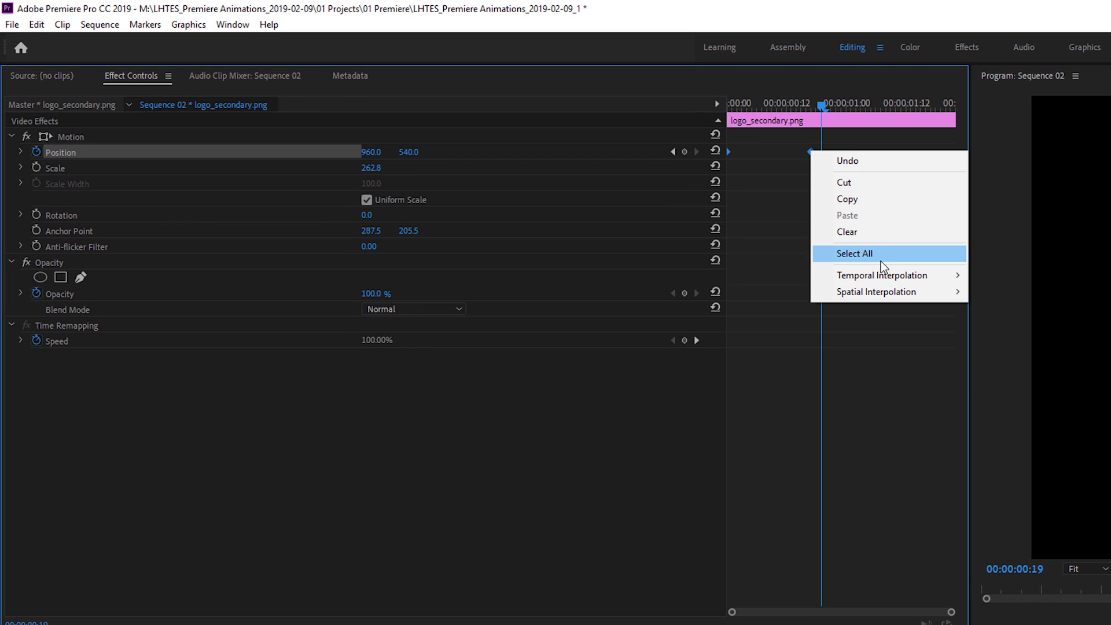
mouse_move(908, 279)
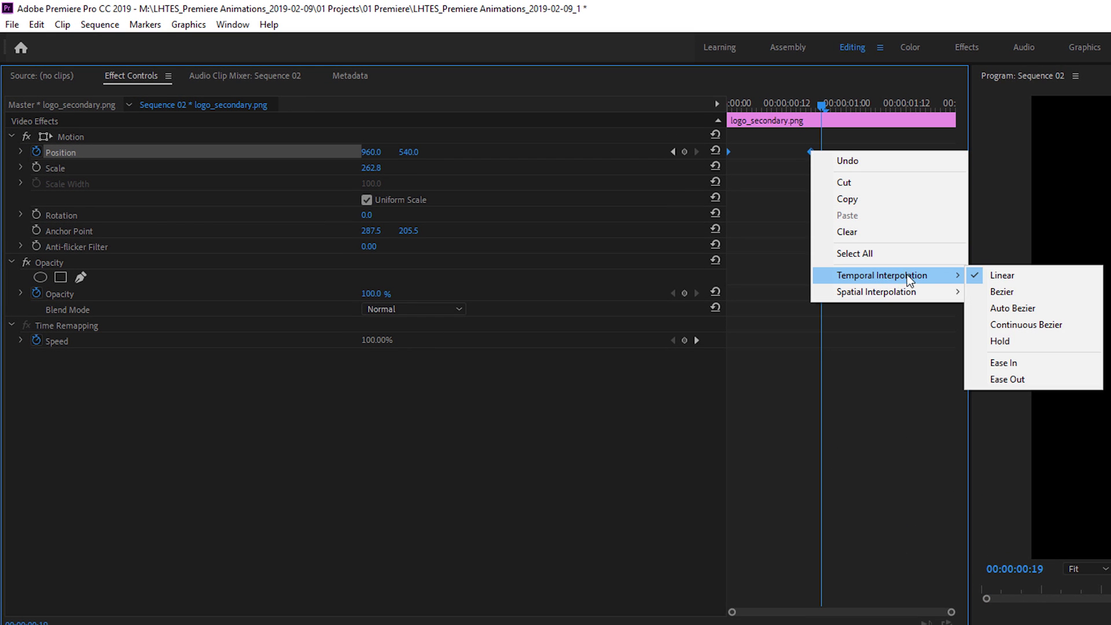
click(1003, 292)
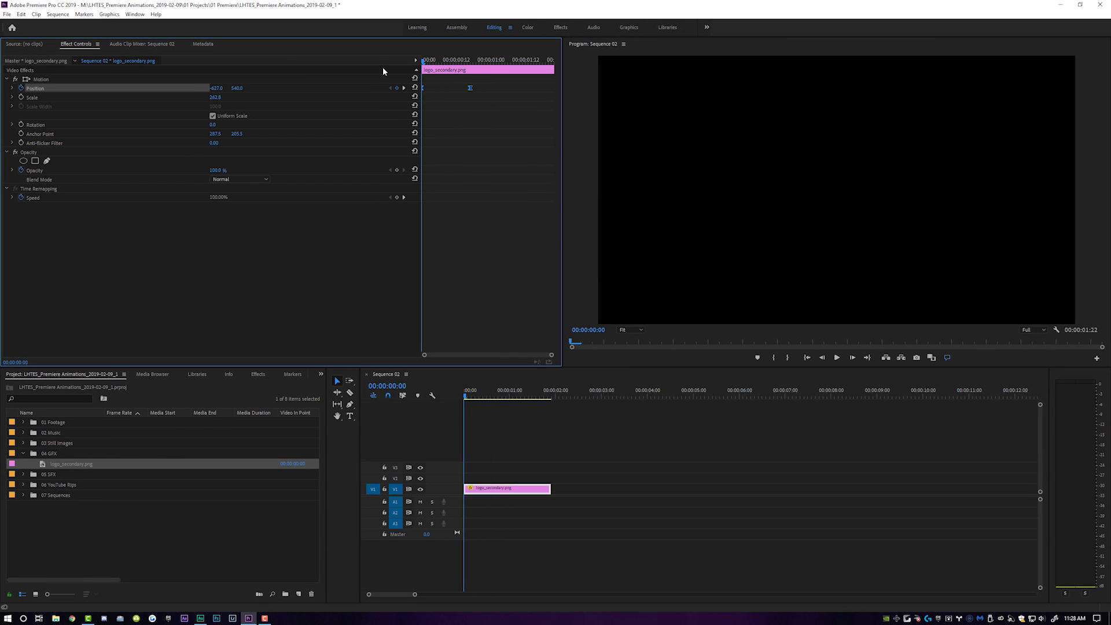
key(space)
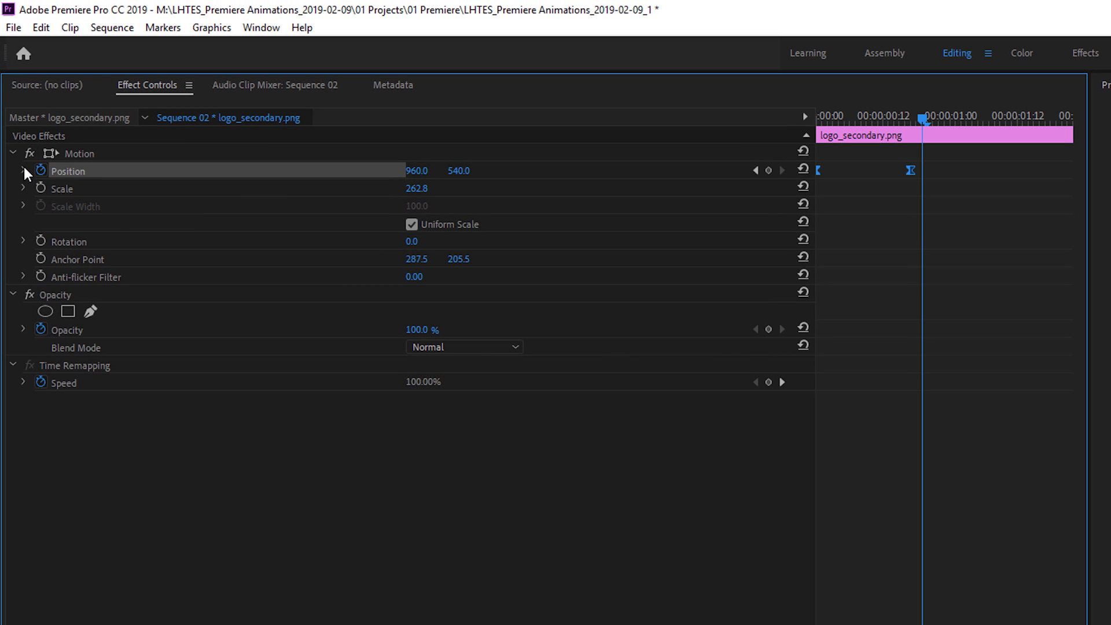
Expand the Position velocity graph, enlarge track V1, and show the Motion Position curve on the logo clip.
click(24, 171)
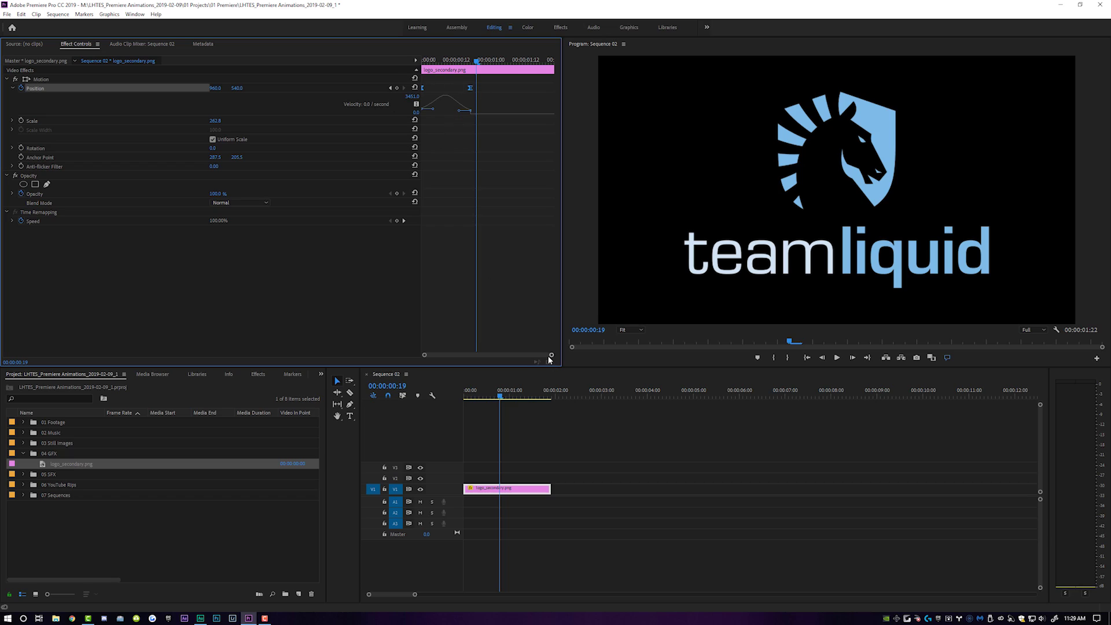
drag(551, 357, 491, 356)
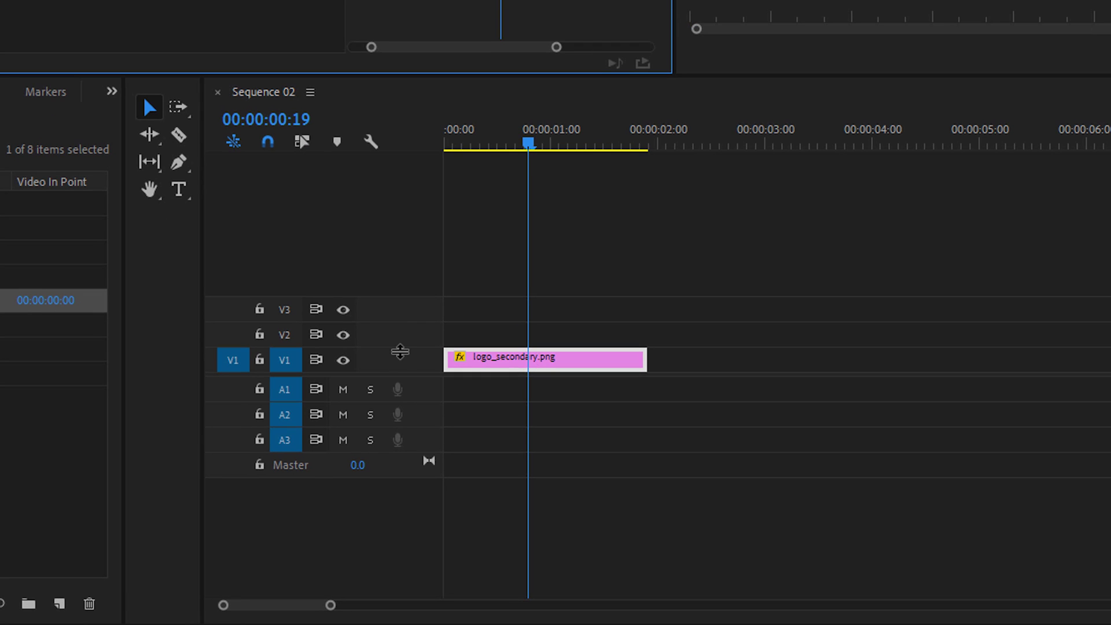
drag(400, 351, 408, 201)
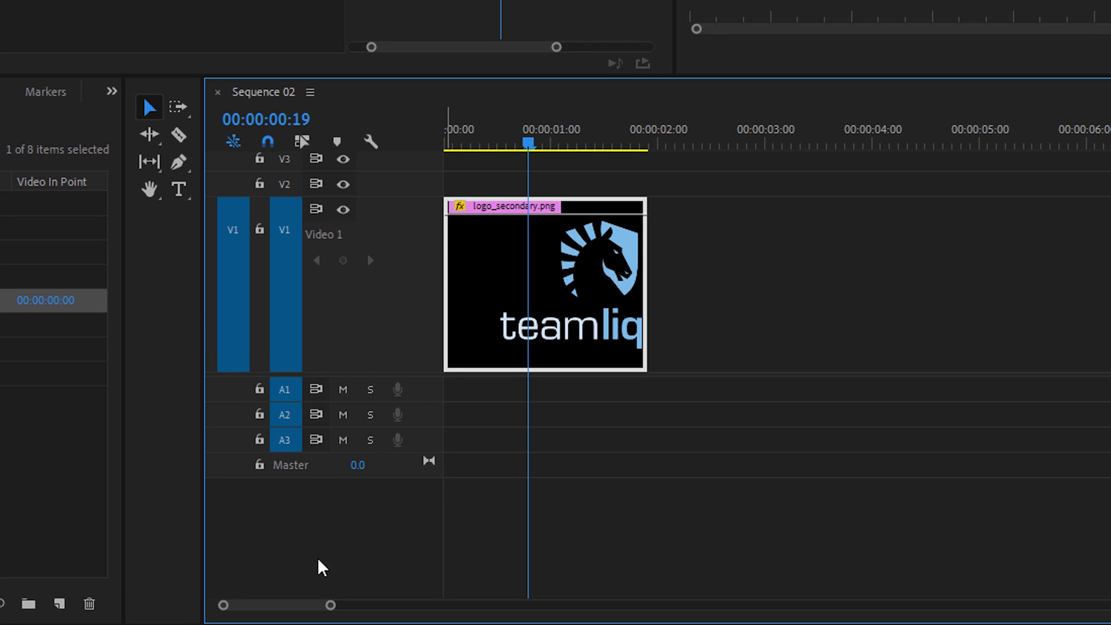
drag(333, 608, 297, 609)
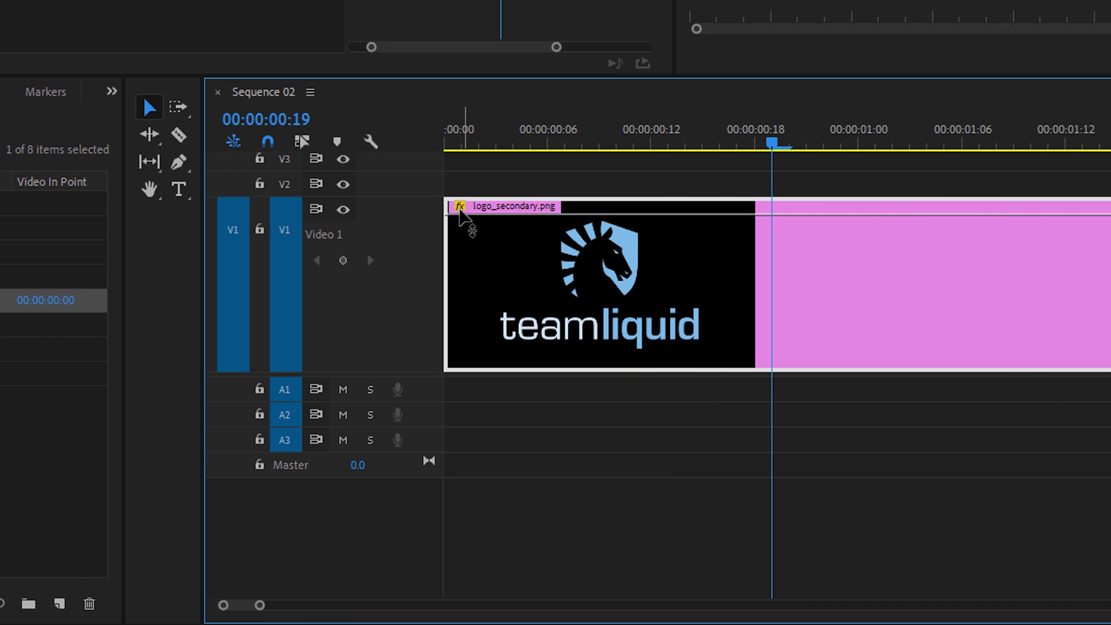
click(459, 207)
mouse_move(523, 234)
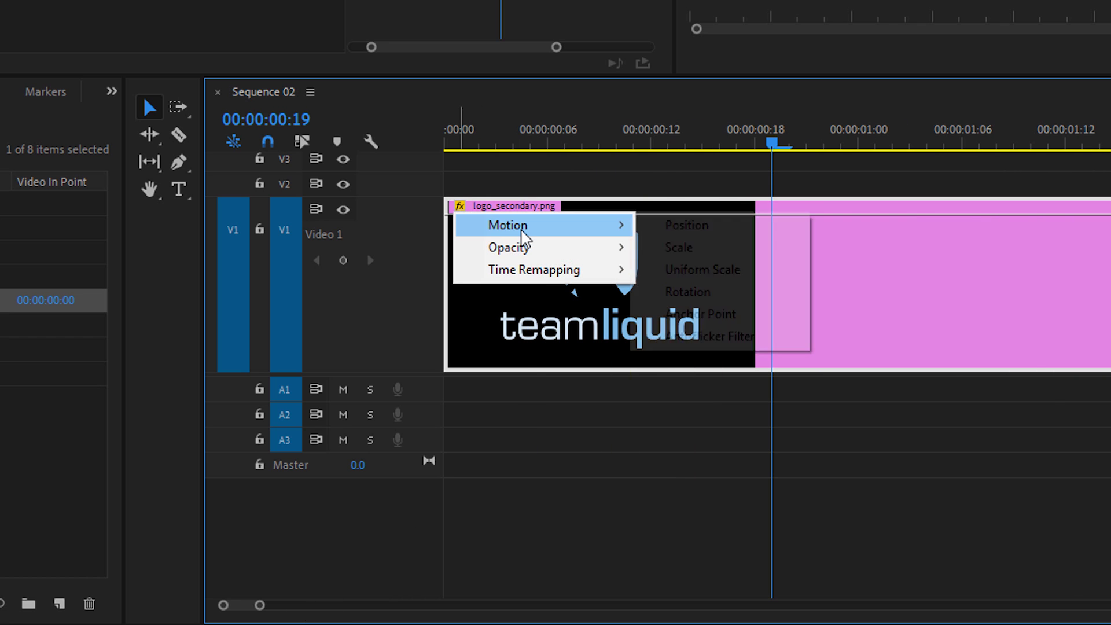
click(708, 231)
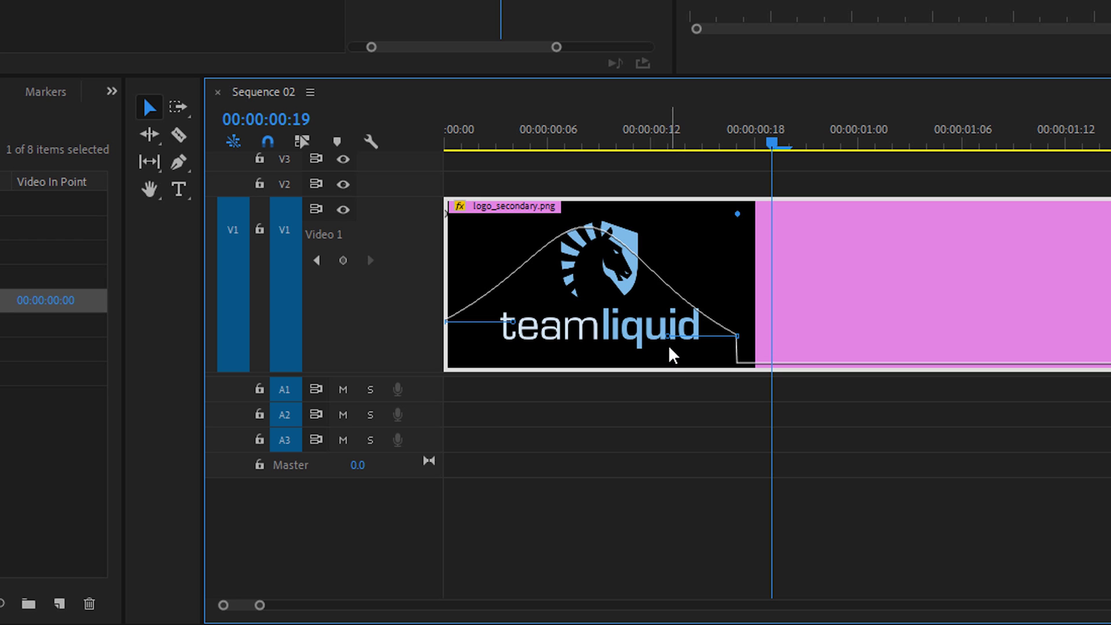
Lower the Bezier handles of both Position keyframes to the clip's base so the logo eases out and in.
mouse_move(670, 340)
mouse_down()
mouse_move(657, 373)
mouse_move(665, 290)
mouse_move(694, 341)
mouse_move(664, 336)
mouse_up()
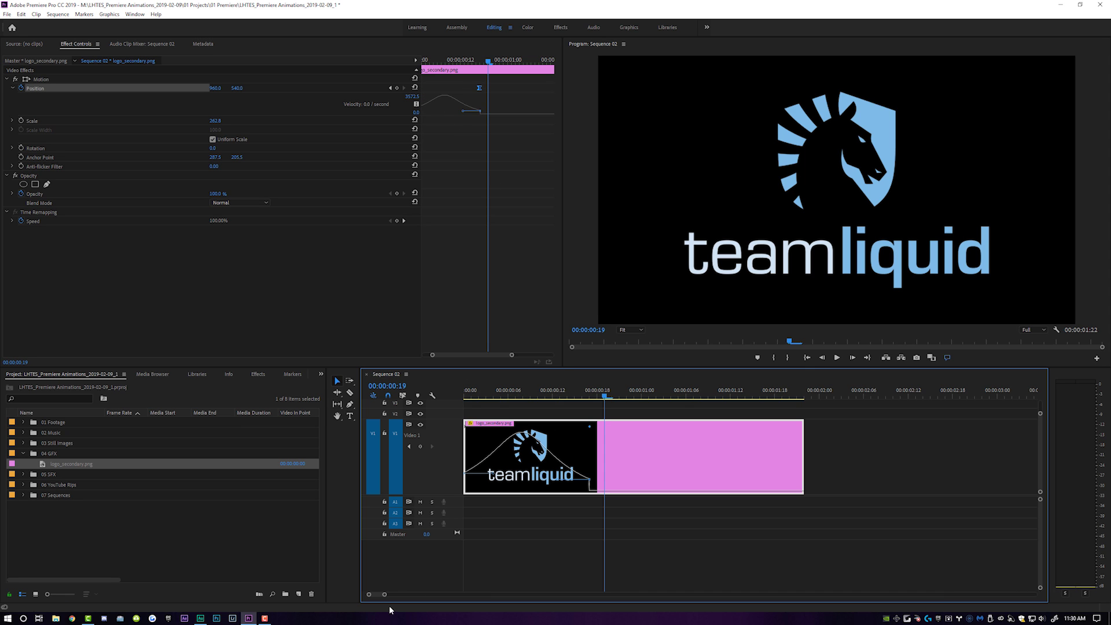
drag(385, 594, 379, 595)
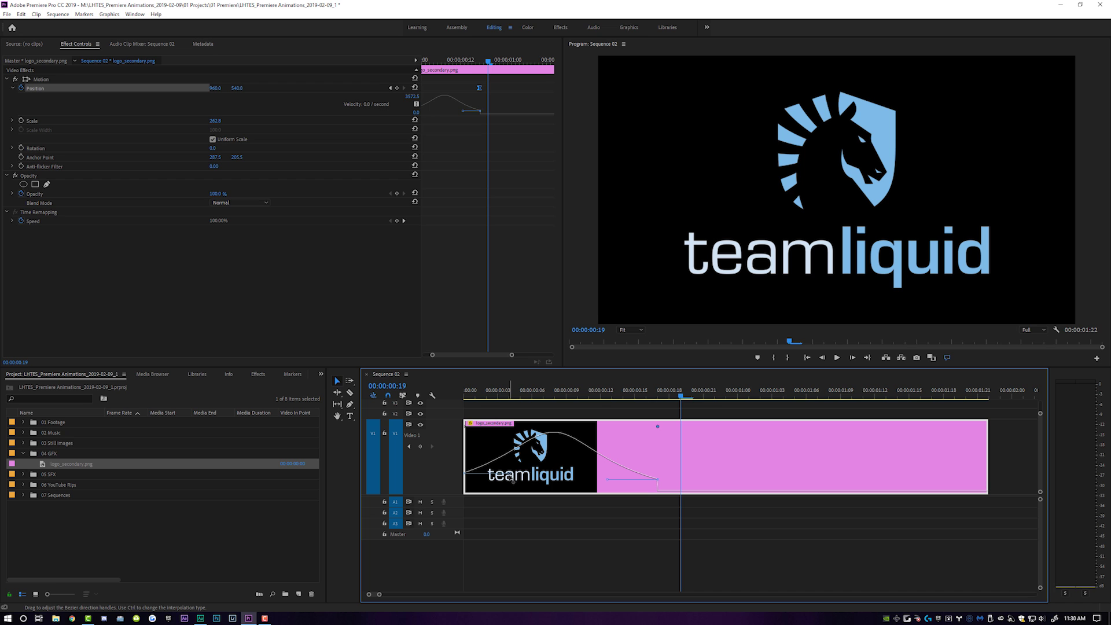
drag(571, 393, 556, 393)
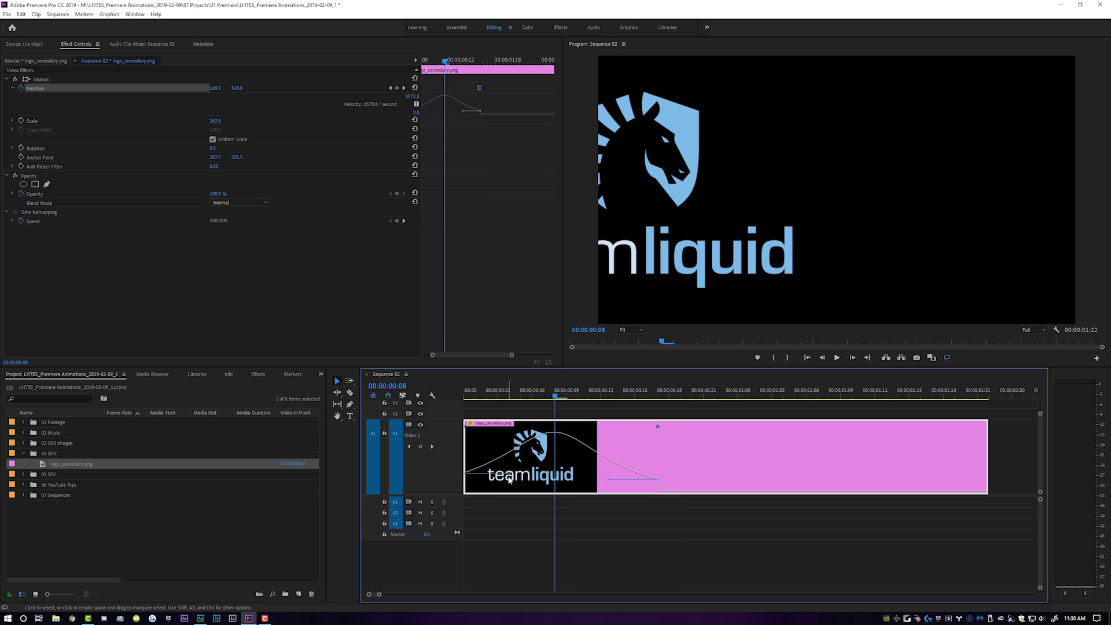
drag(515, 480, 515, 529)
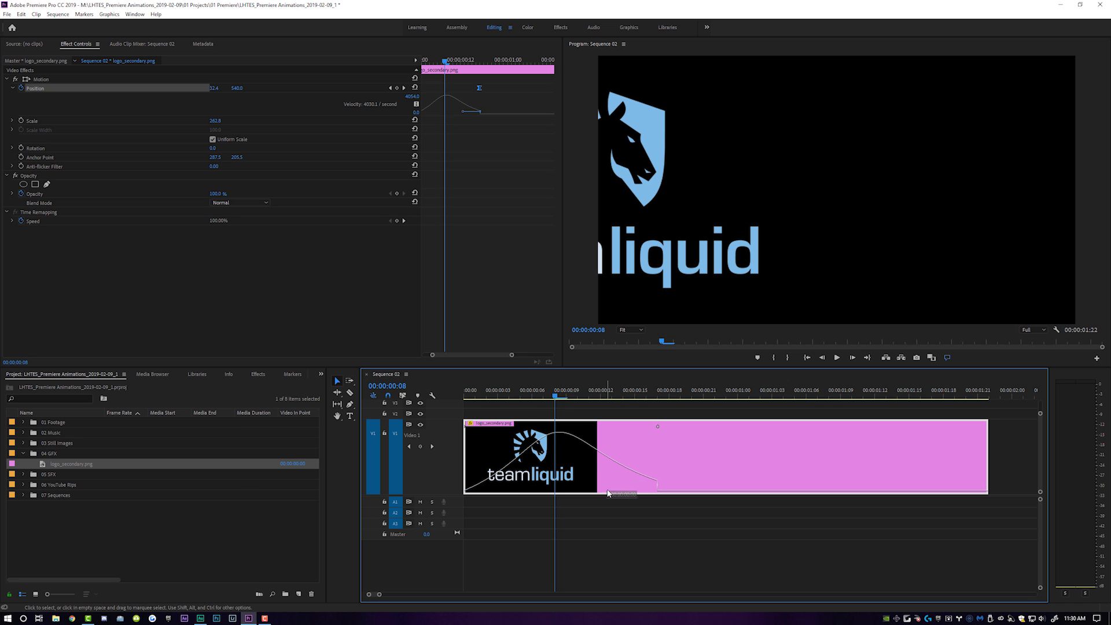
click(658, 429)
drag(608, 484, 606, 507)
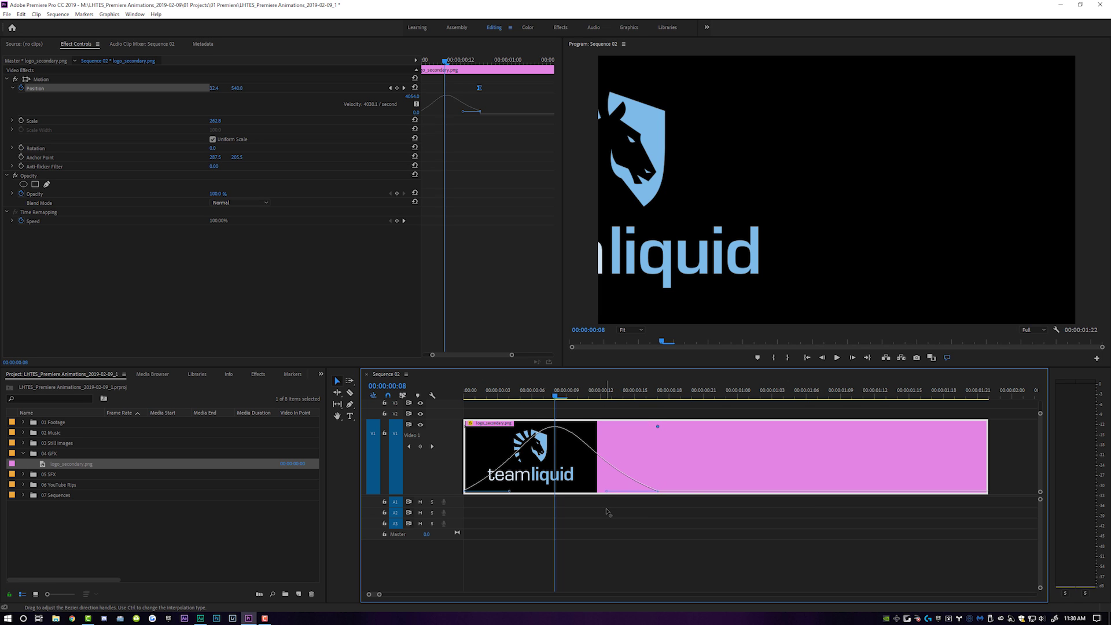
Play the eased slide-in from the start of the sequence to check the smooth acceleration and deceleration.
drag(601, 392, 294, 419)
key(space)
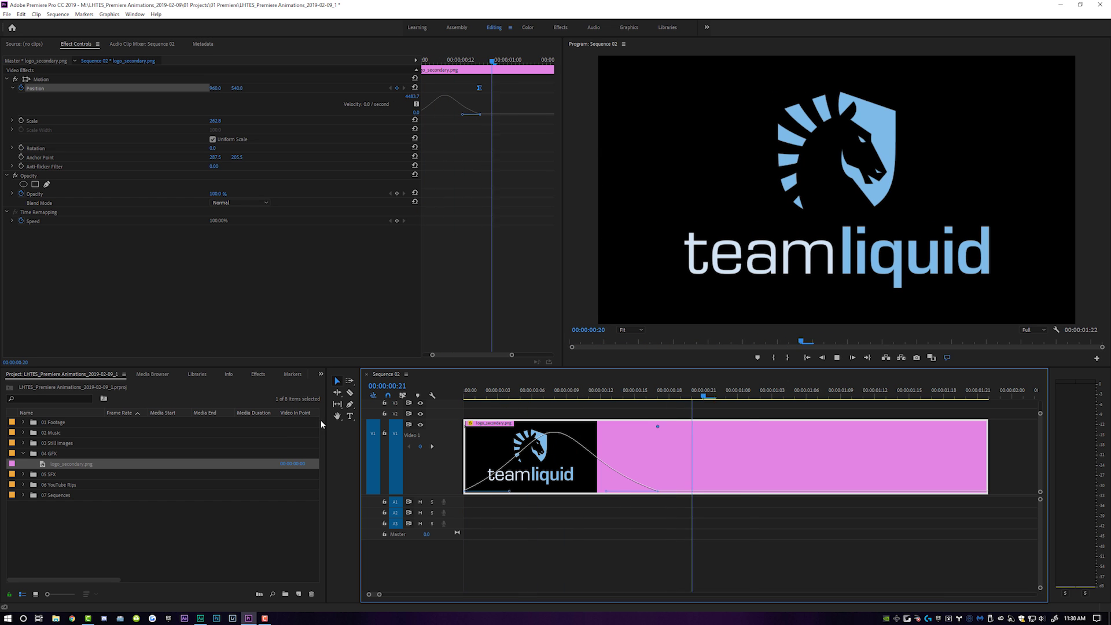
click(464, 397)
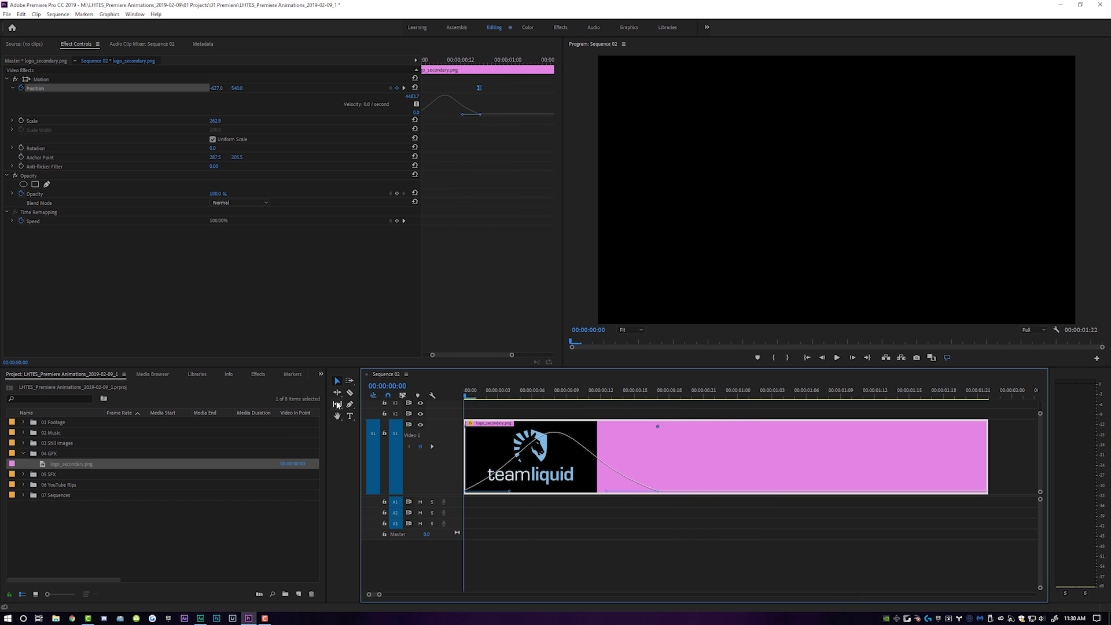
click(463, 397)
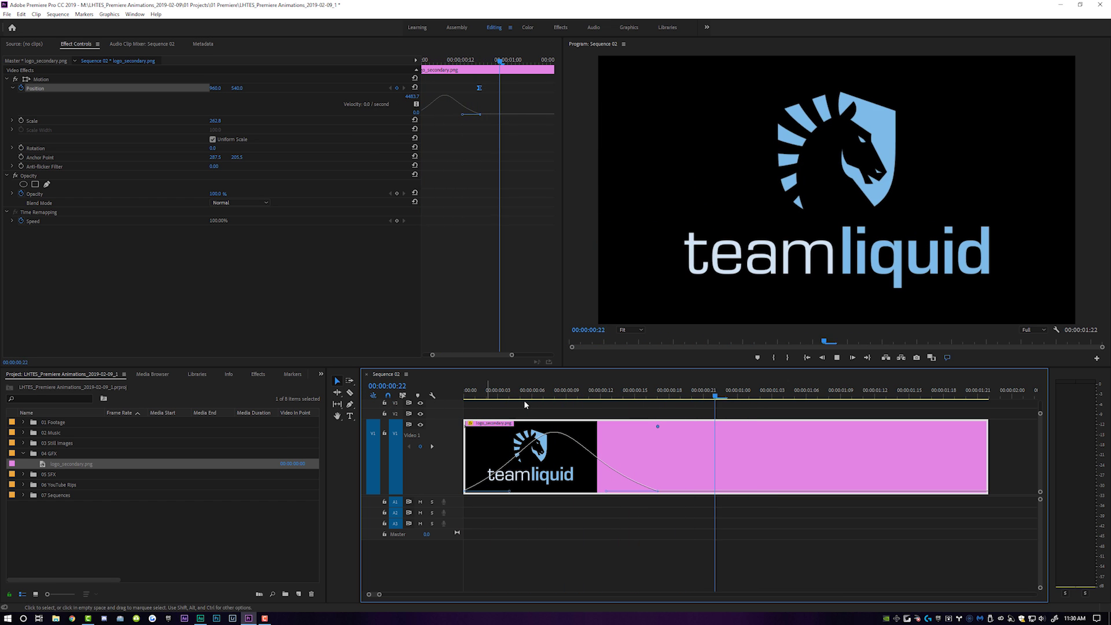
key(space)
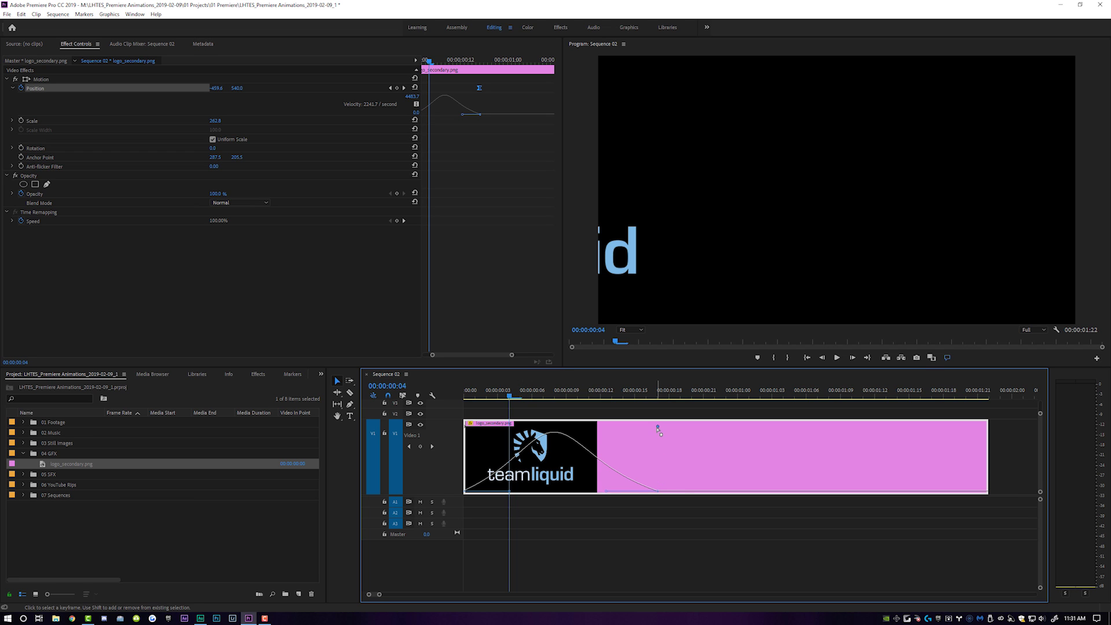
Reshape the Position velocity curve to start slowly and peak at the last keyframe, and play it.
drag(606, 492, 658, 426)
drag(510, 492, 557, 491)
drag(508, 392, 466, 393)
key(space)
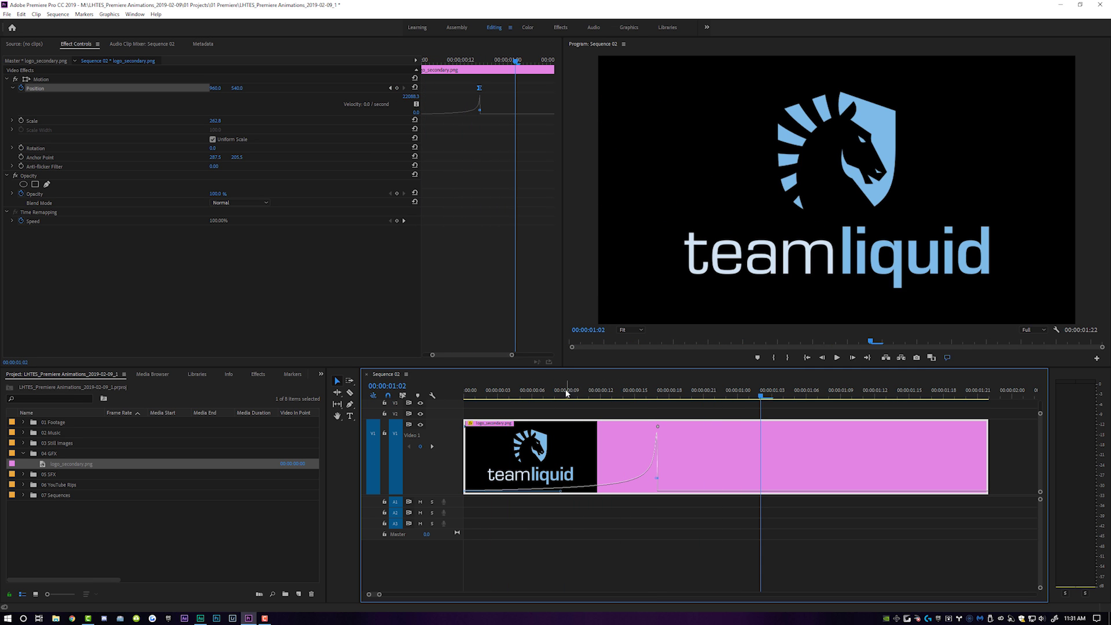
key(space)
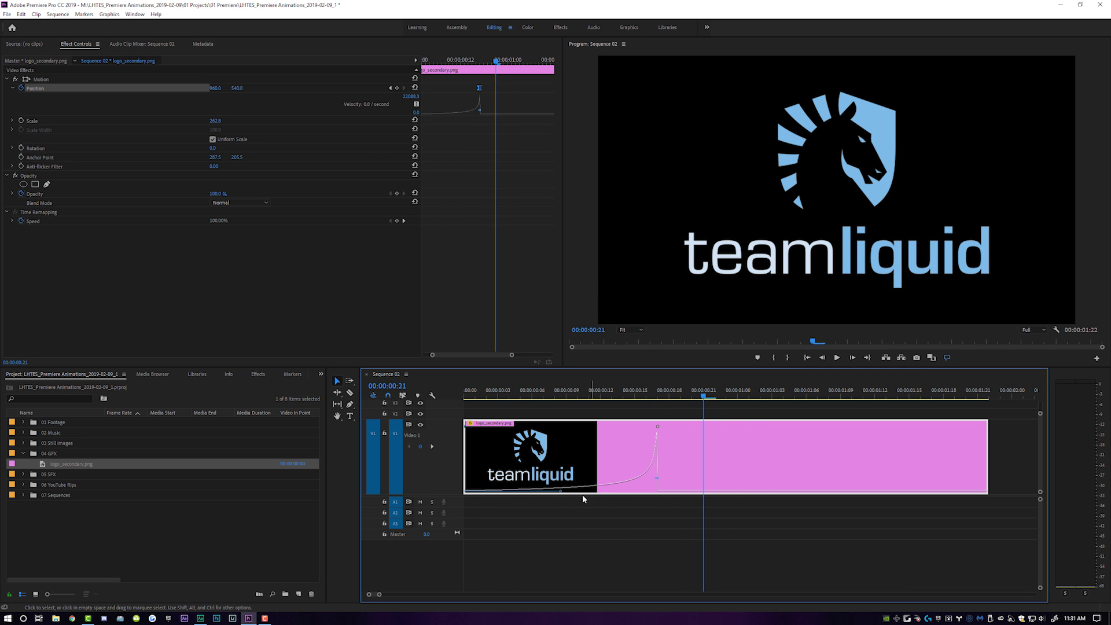
Reshape the Position velocity curve so the logo starts fast and slows gradually into the last keyframe.
drag(563, 493, 491, 460)
drag(450, 427, 479, 432)
drag(658, 481, 557, 503)
Play the fast-start, slow-finish slide-in from the beginning several times.
drag(478, 390, 317, 397)
key(space)
key(Home)
key(space)
key(space)
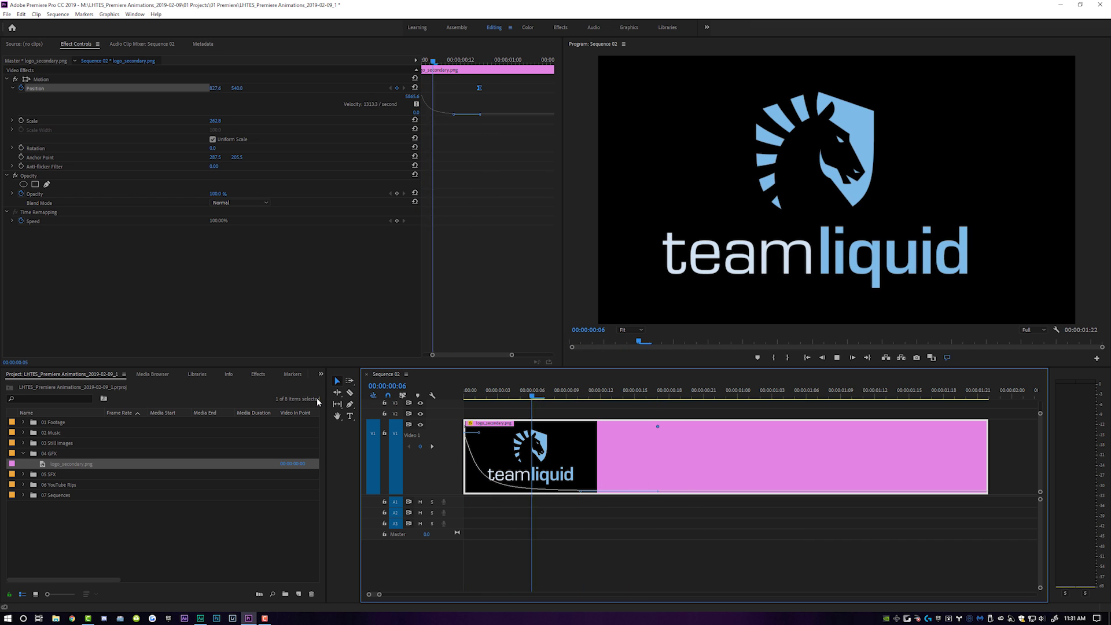
key(space)
drag(488, 393, 354, 394)
key(space)
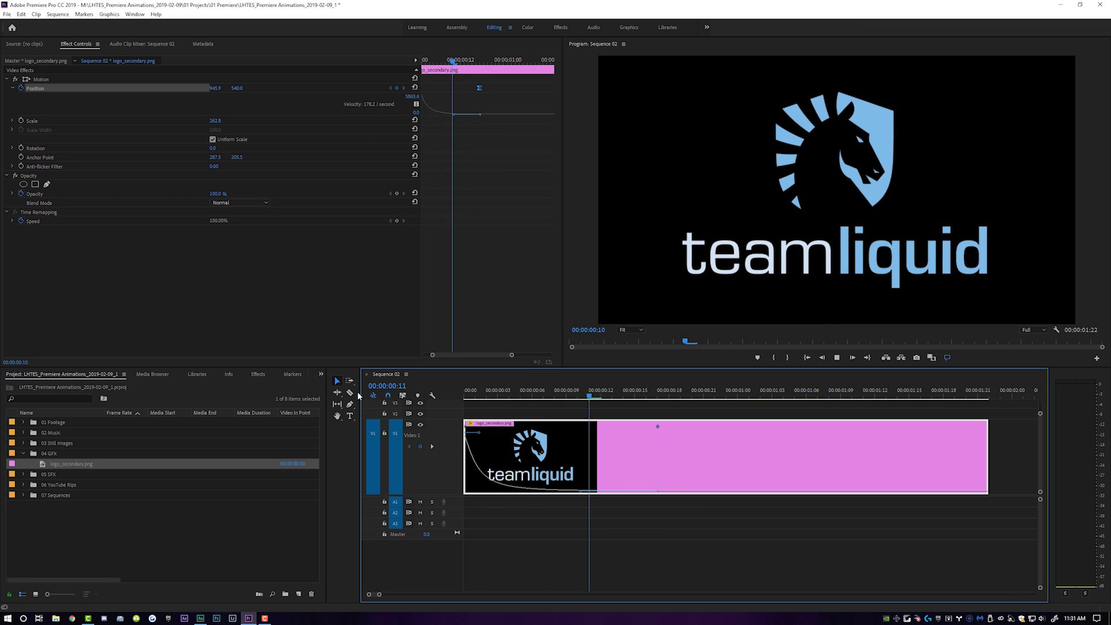
drag(490, 389, 413, 404)
key(space)
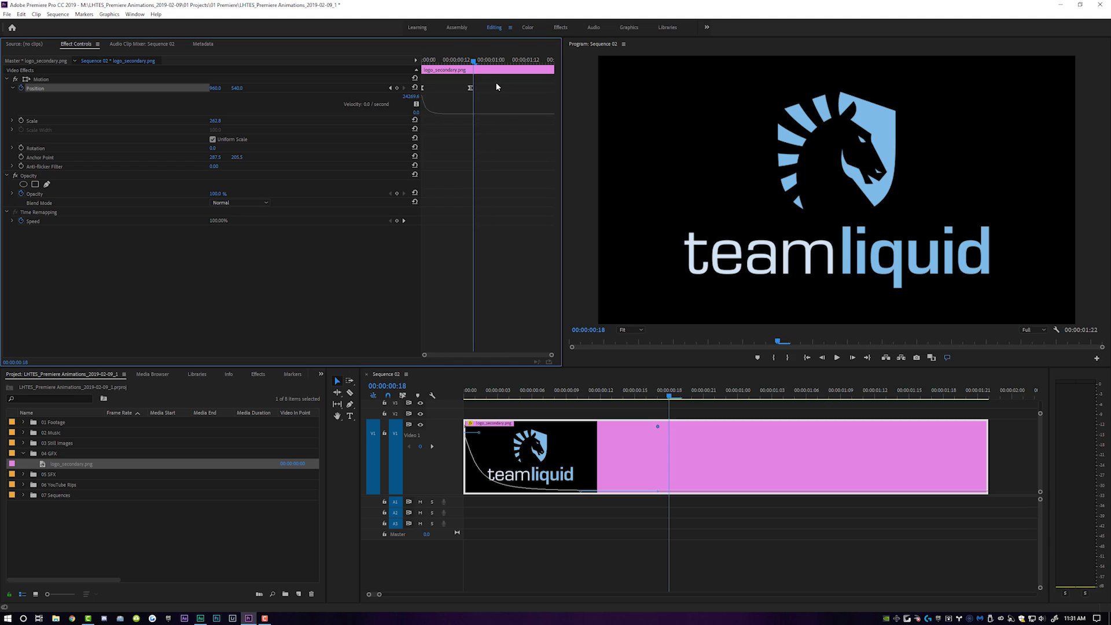
Delete both Position keyframes from the logo clip.
click(357, 92)
key(Delete)
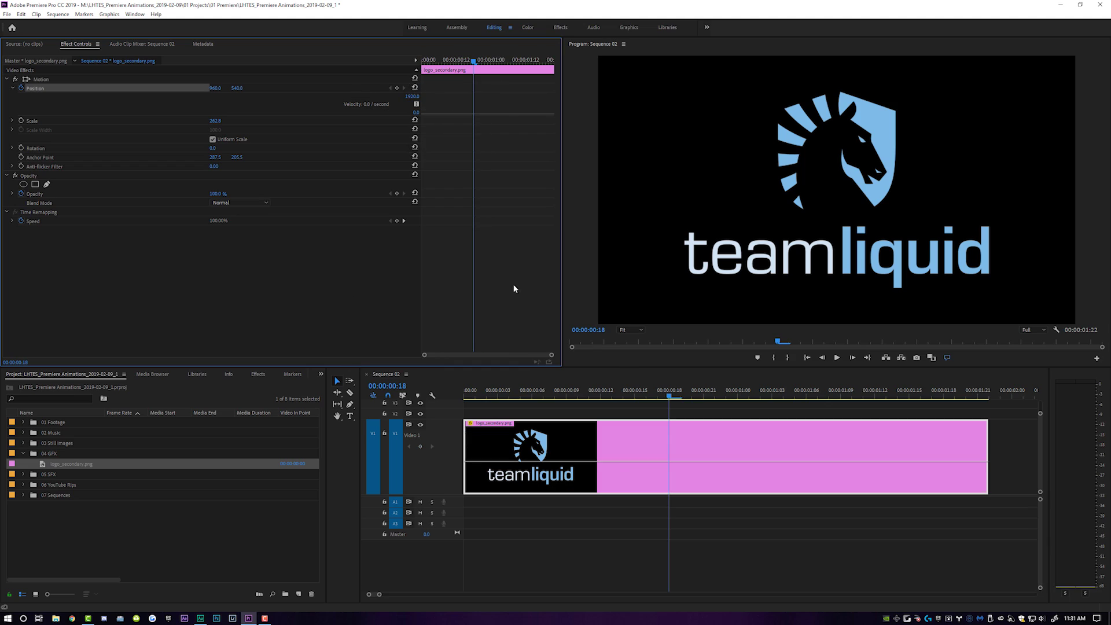
Search the effects for "transform" and apply the Distort Transform effect to the logo_secondary.png clip.
click(259, 375)
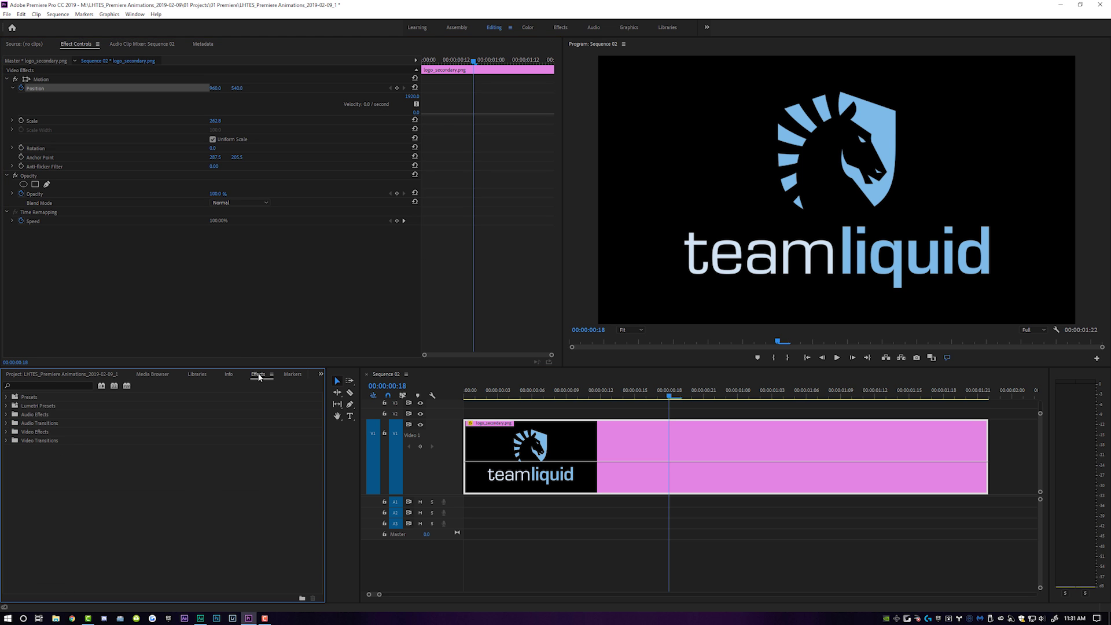
click(52, 382)
text(transform)
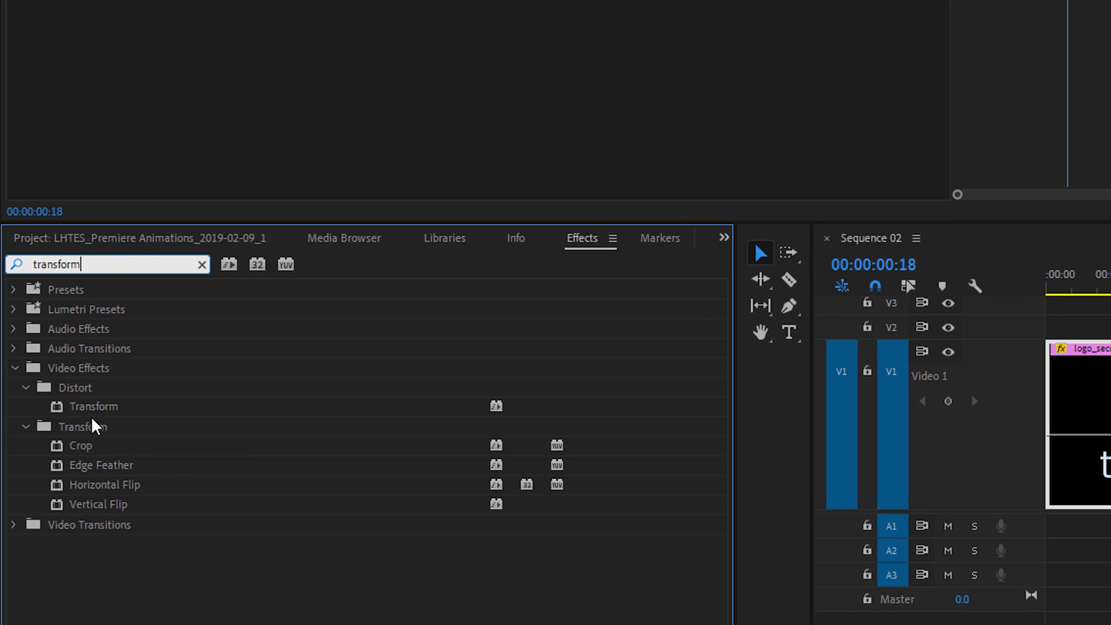
drag(87, 407, 1100, 425)
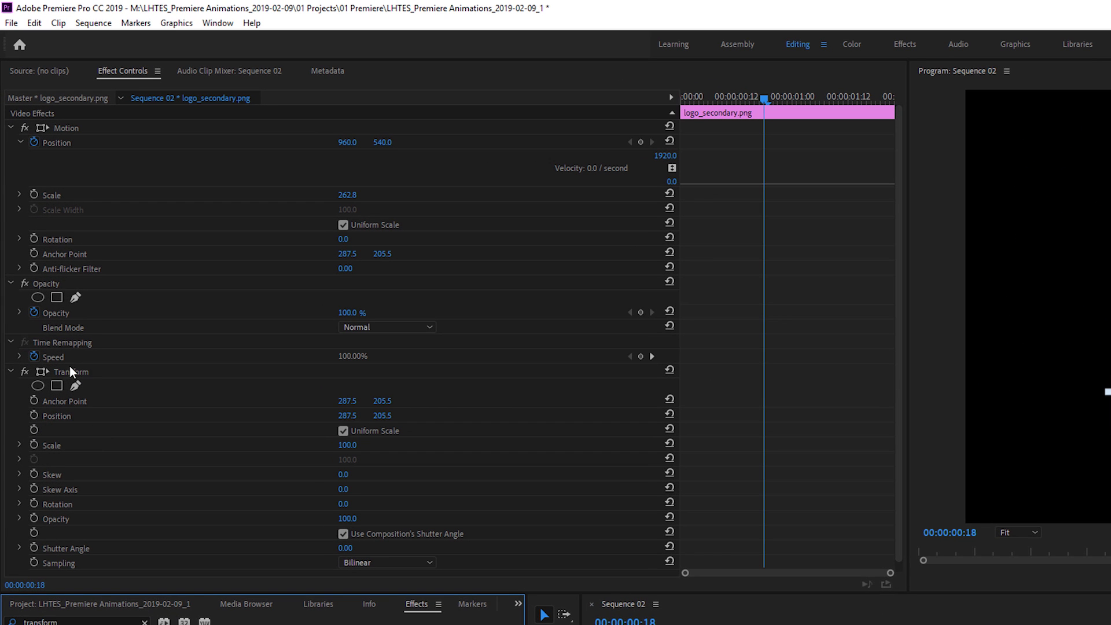
Keyframe the Transform effect's Position at frame 18, then at frame 0 with the logo moved fully out of frame to about X -312.
click(44, 230)
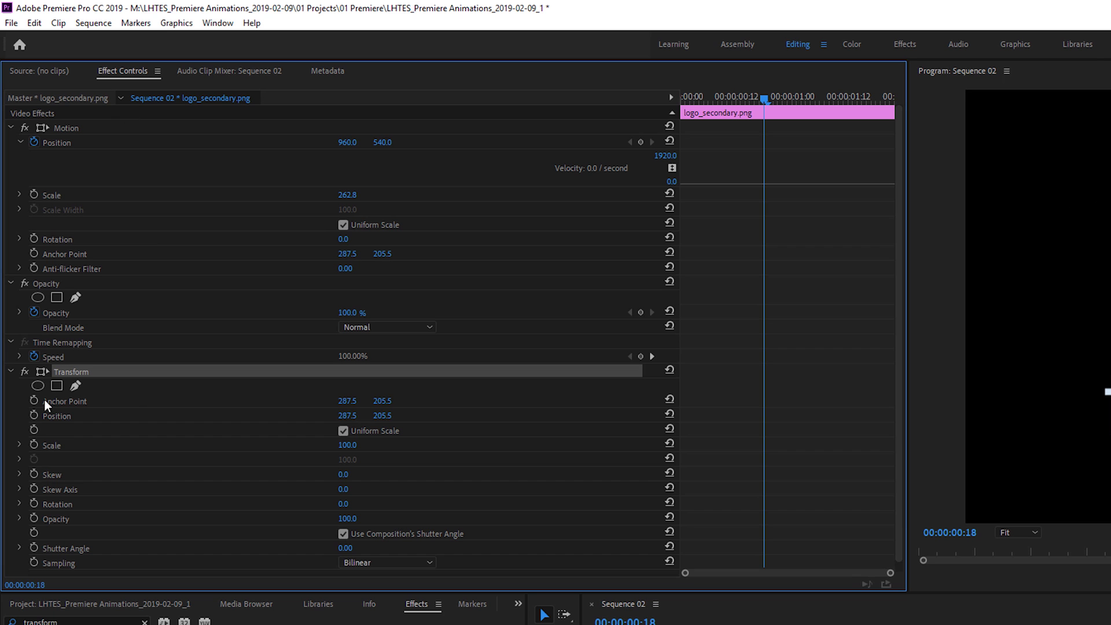
click(58, 417)
click(34, 416)
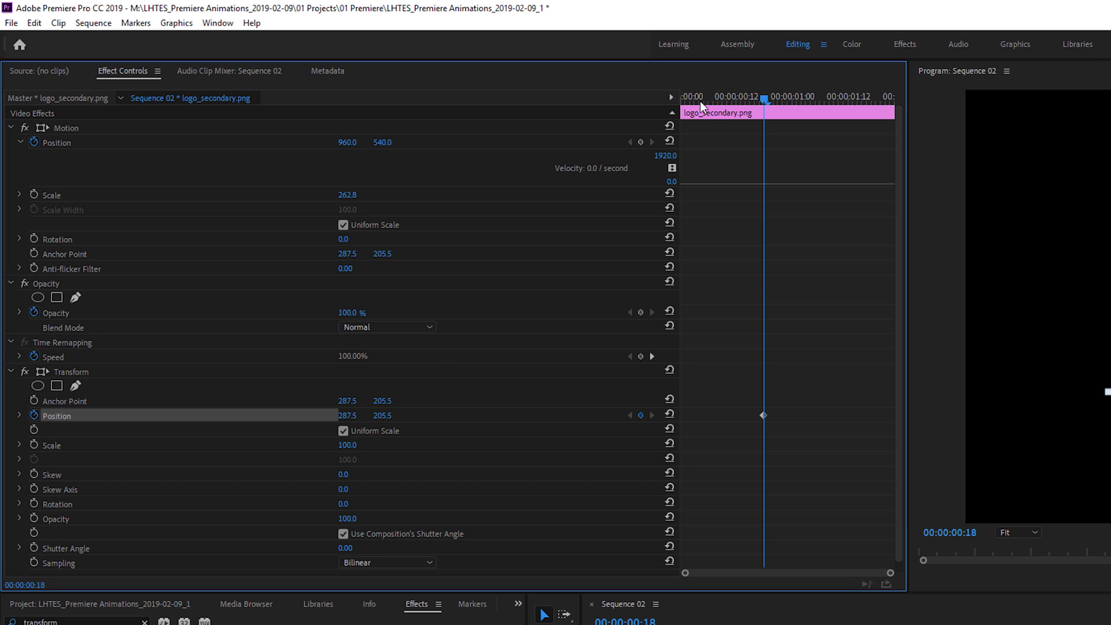
key(Home)
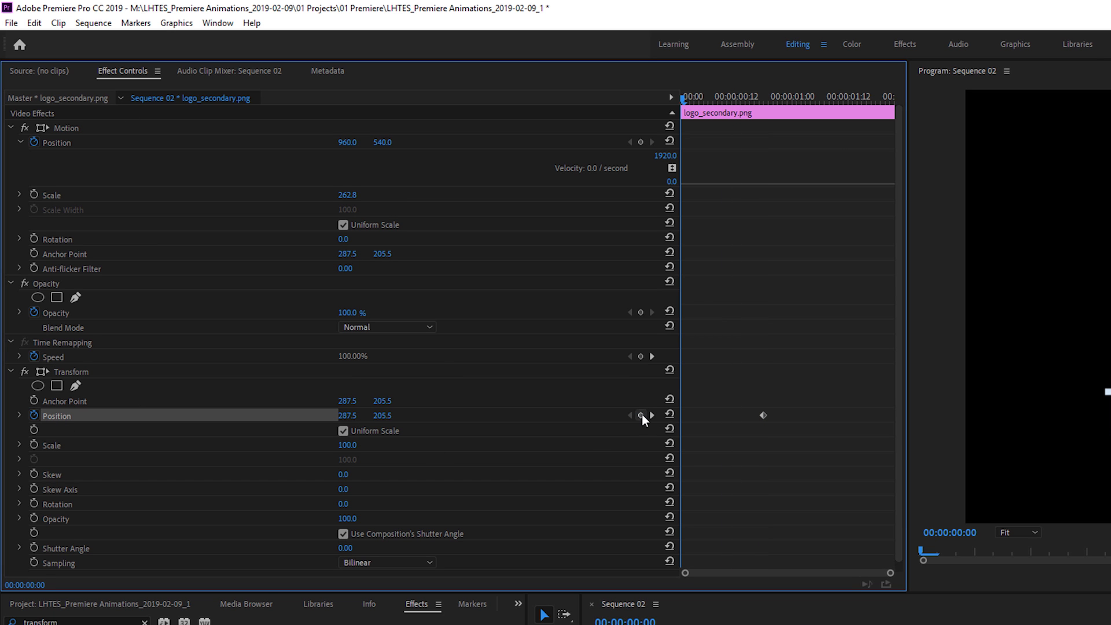
drag(347, 415, 300, 416)
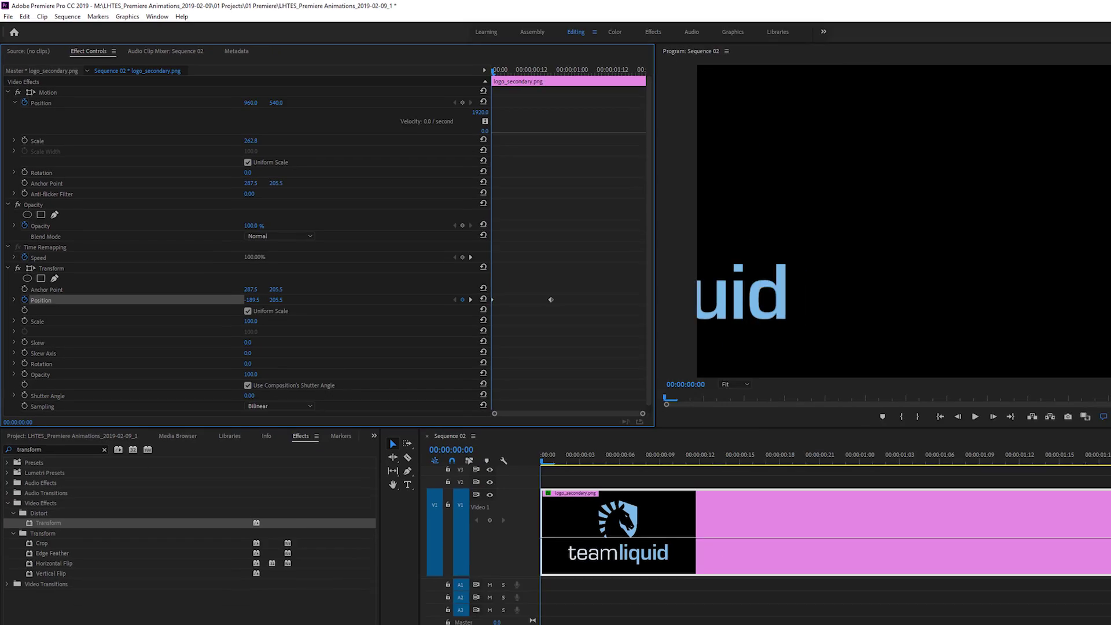
drag(251, 300, 226, 300)
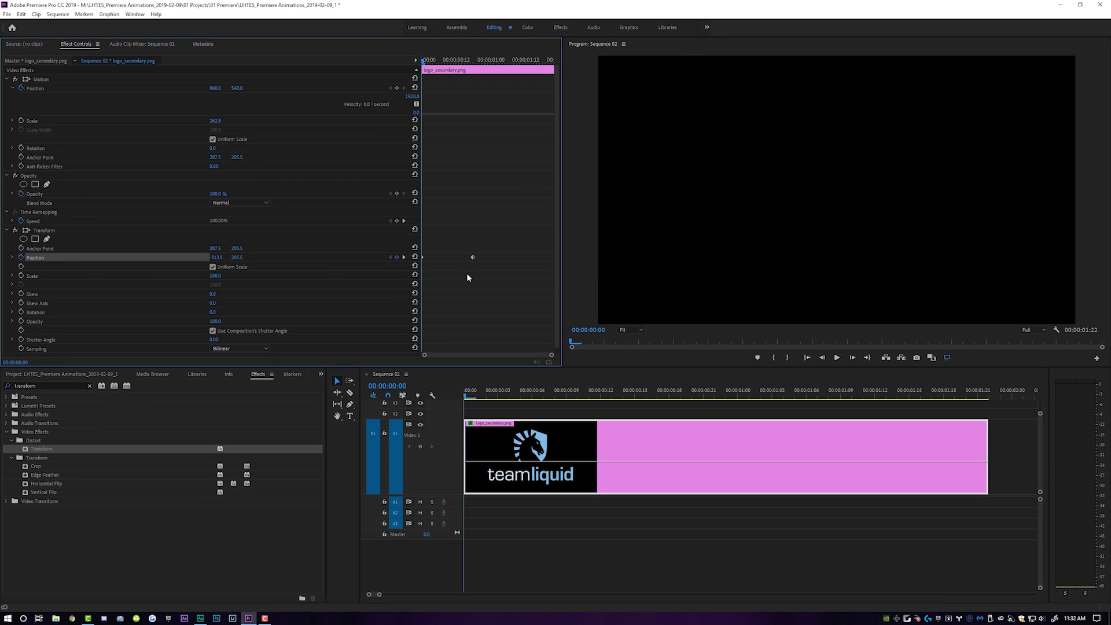
Set the Transform Position keyframes' temporal interpolation to Bezier and show the Transform Position velocity graph on the timeline clip.
right_click(473, 257)
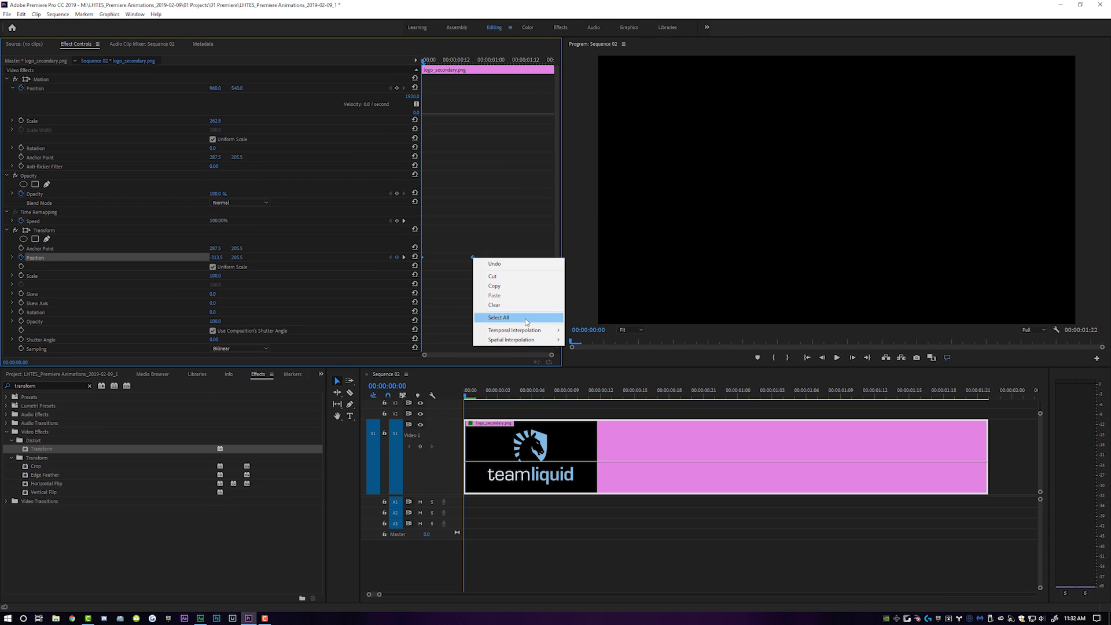
mouse_move(527, 331)
click(584, 340)
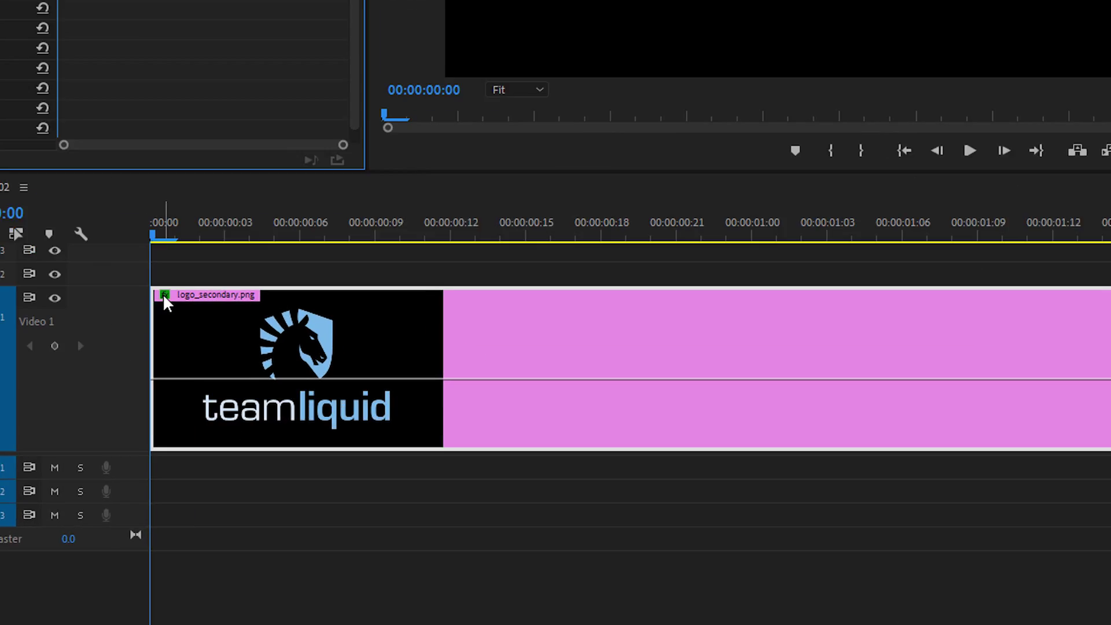
click(470, 423)
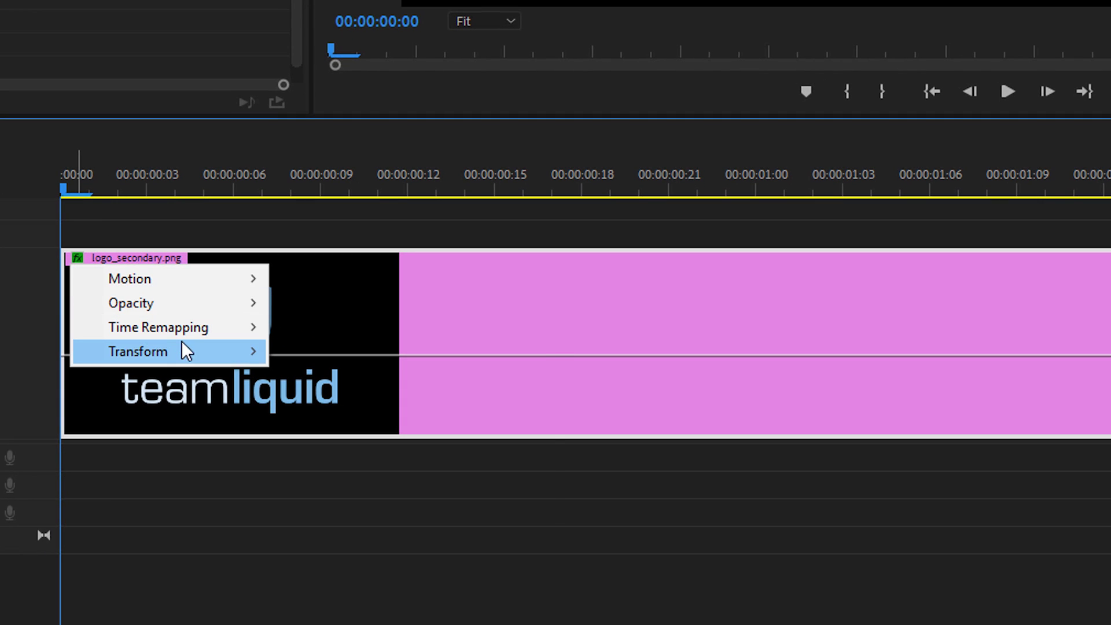
mouse_move(181, 348)
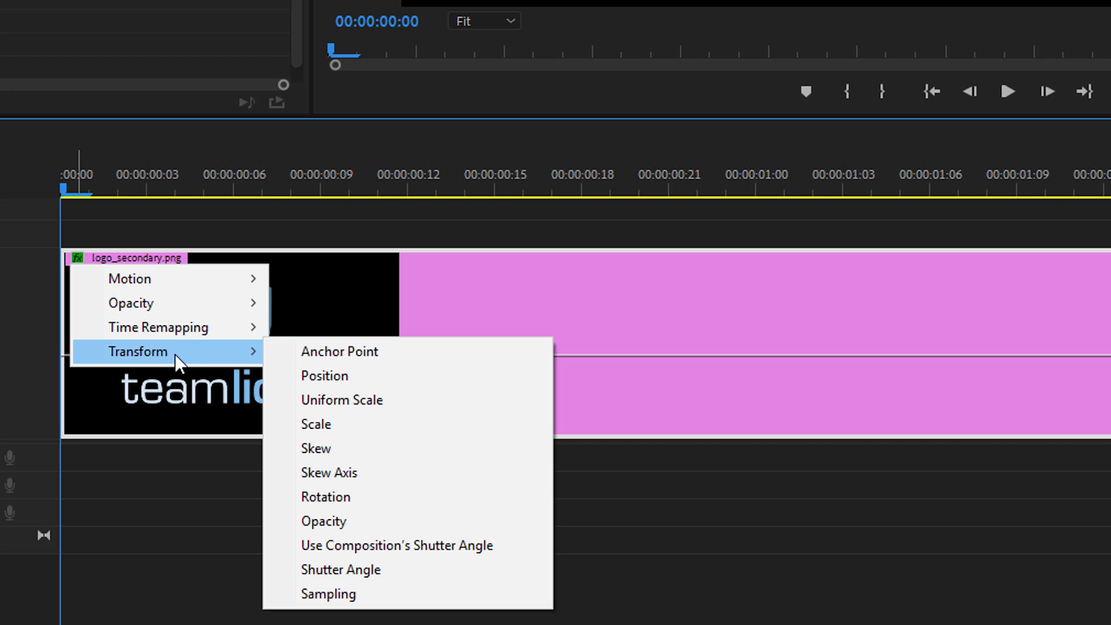
click(349, 376)
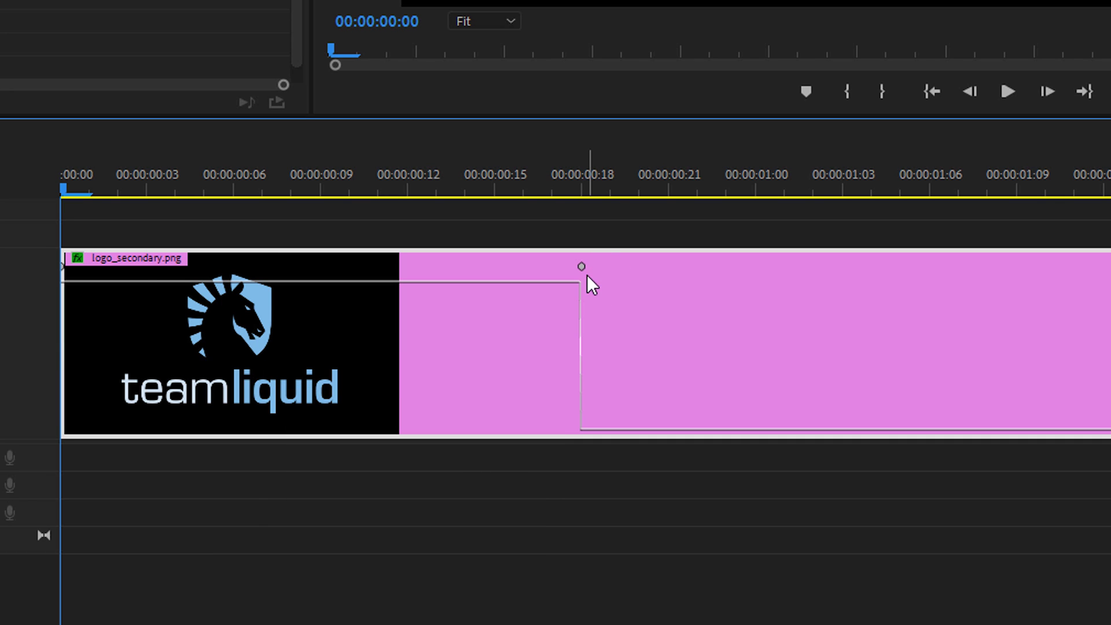
Reshape the Transform Position velocity curve into a bell that eases out of the first keyframe and into the last, and play it.
drag(147, 282, 144, 441)
drag(237, 180, 322, 180)
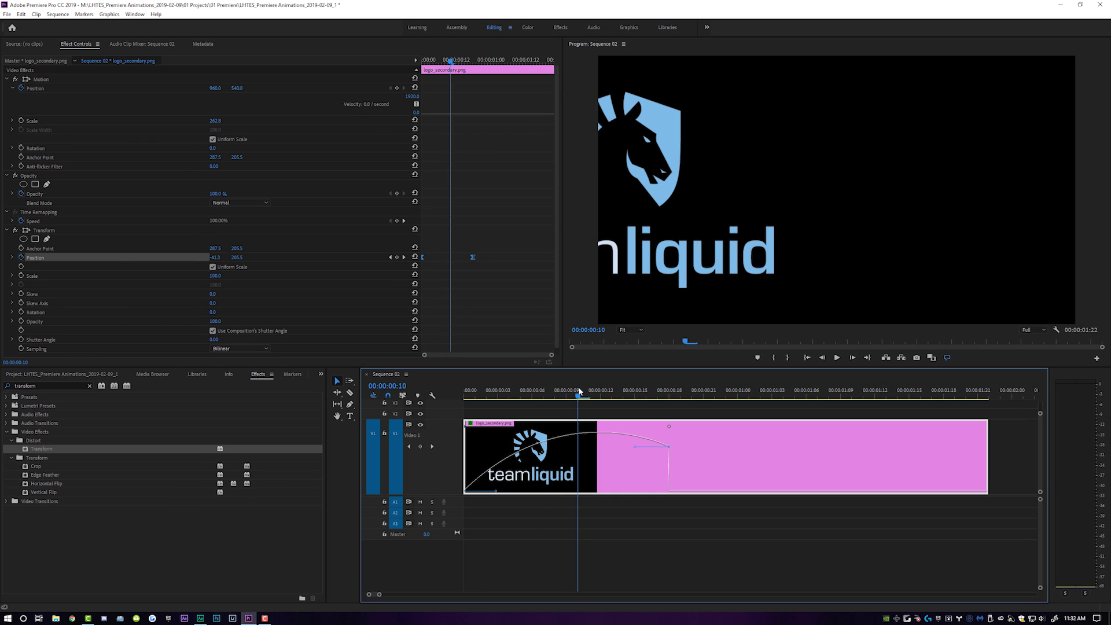
drag(635, 451, 619, 494)
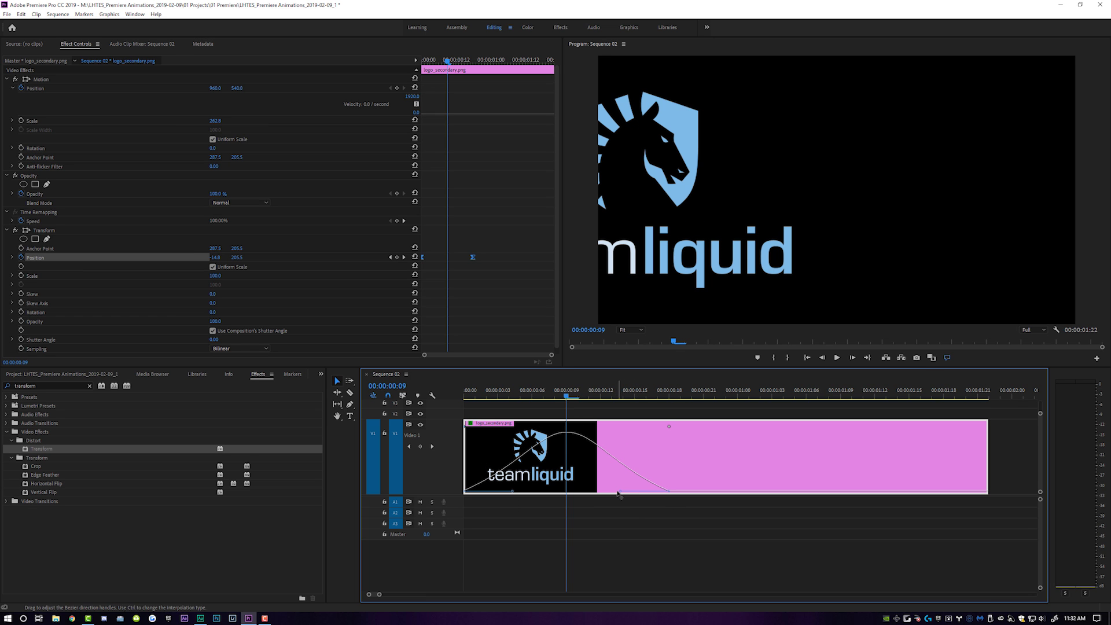
key(space)
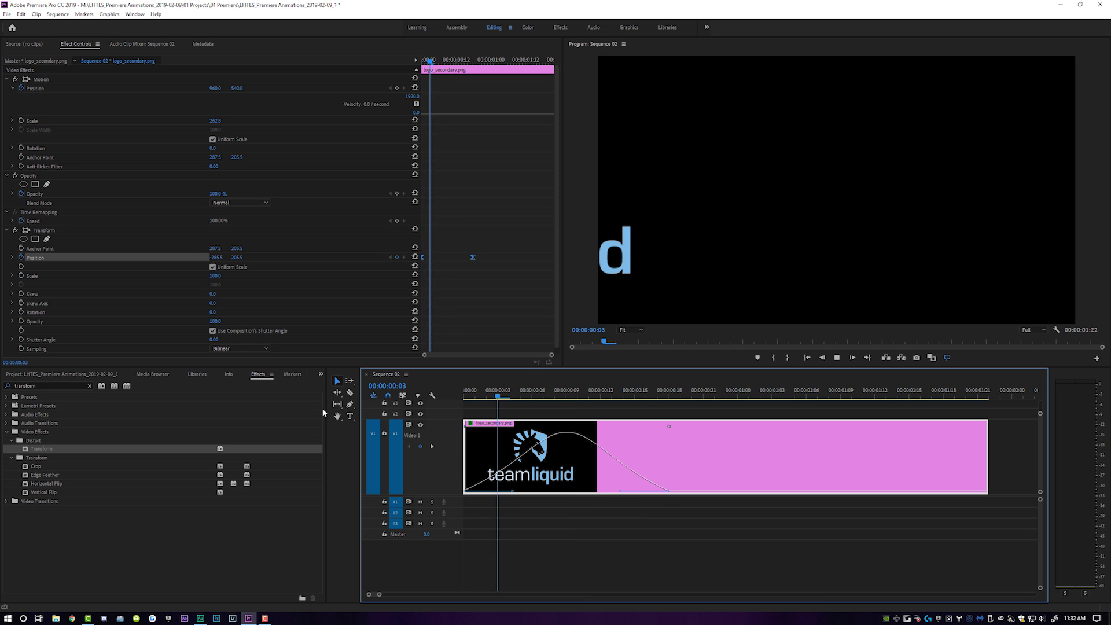
At frame 13, disable Use Composition's Shutter Angle and add motion blur, trying a Shutter Angle of 359 and reducing it to 161.
drag(545, 396, 608, 405)
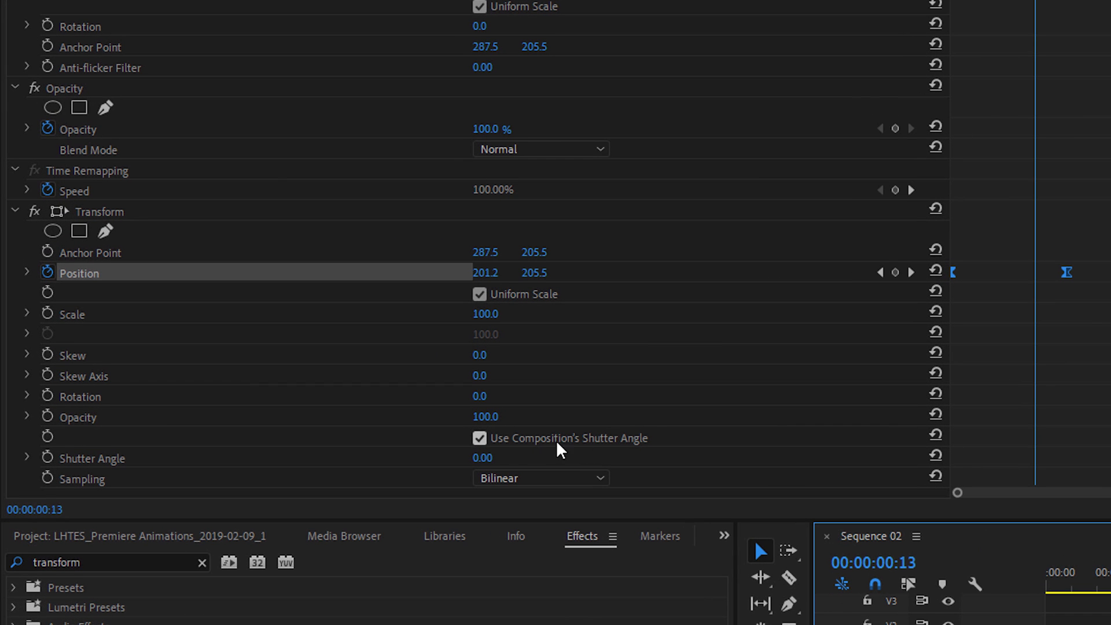
click(480, 439)
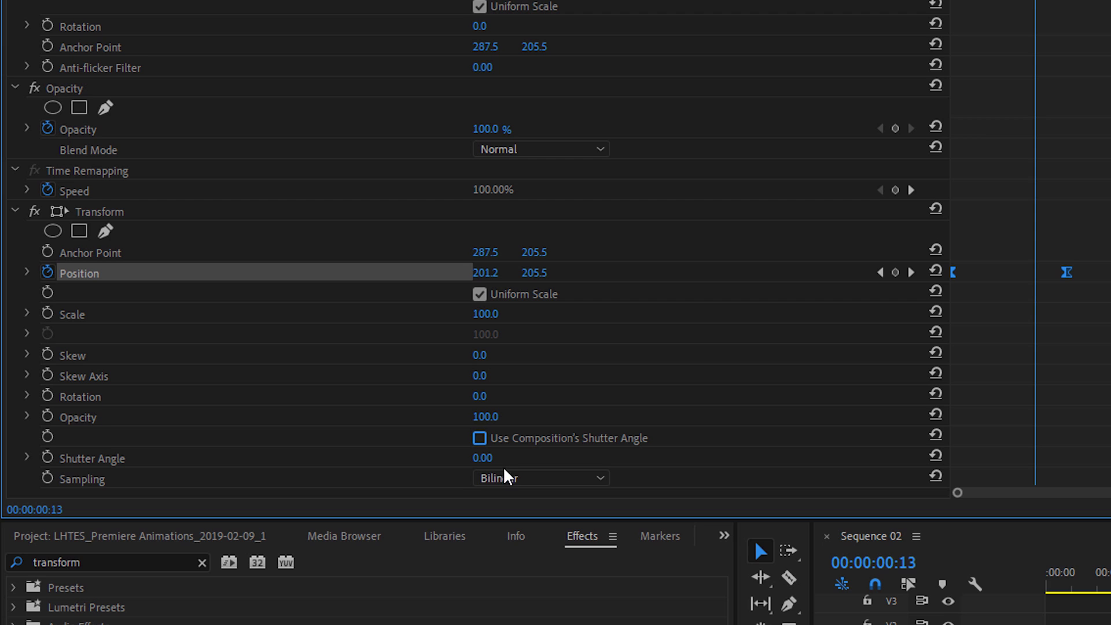
drag(485, 460, 723, 460)
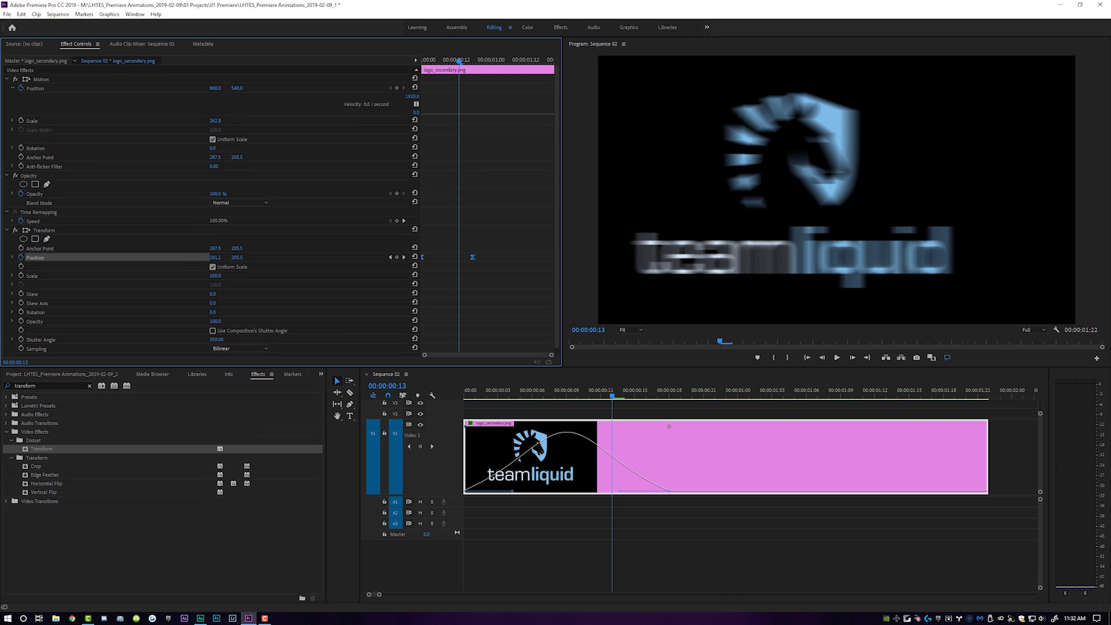
drag(424, 339, 309, 340)
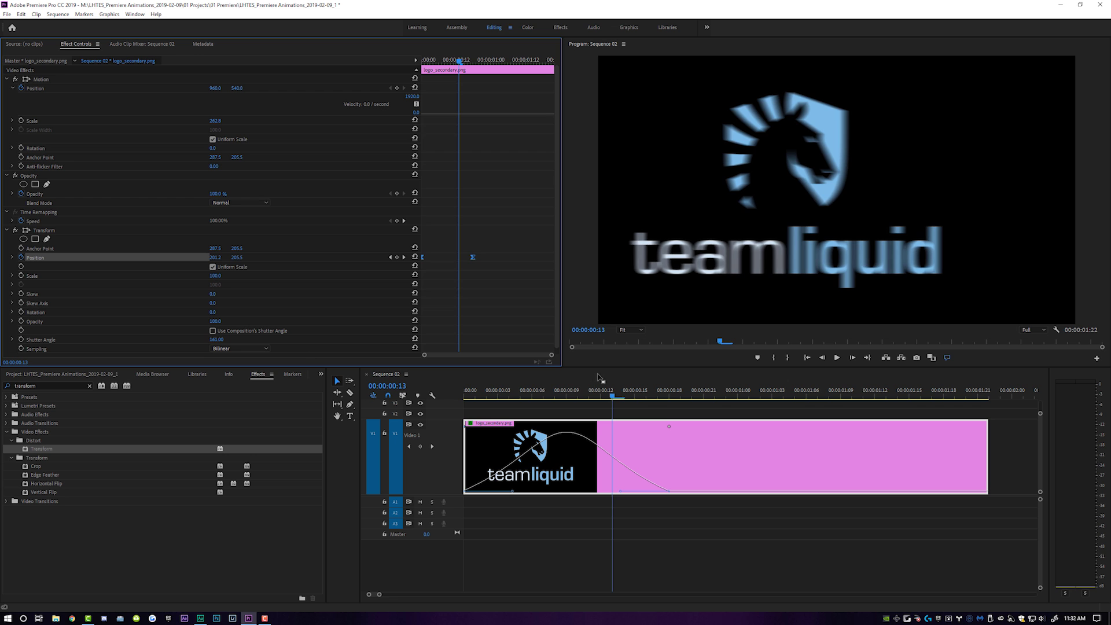
Play the motion-blurred slide-in, check the blur at frame 11, and set the Transform Shutter Angle to 121.
key(space)
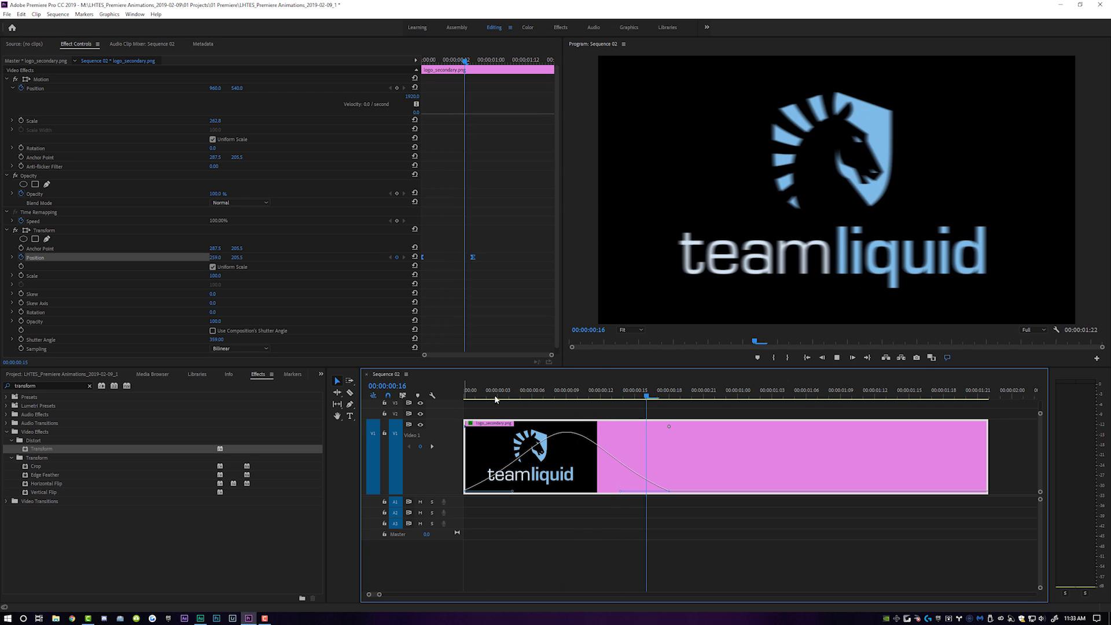
key(space)
mouse_move(579, 393)
mouse_down()
mouse_move(506, 400)
mouse_move(589, 400)
mouse_up()
click(217, 340)
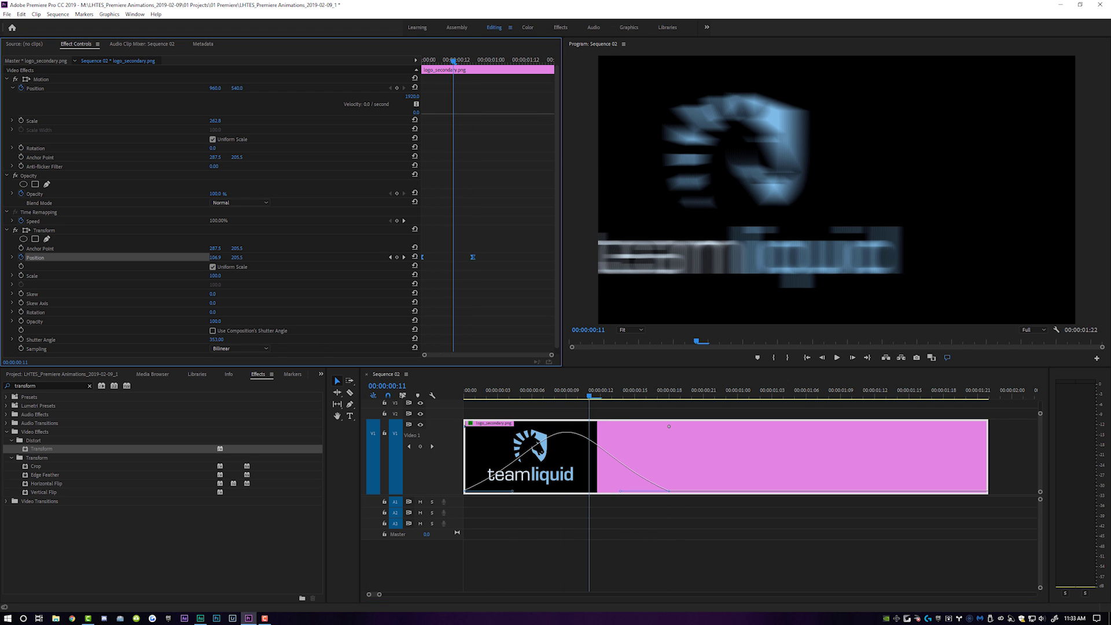
text(121)
key(Return)
Reshape the Transform Position velocity curve to start slowly and peak just before the last keyframe, and play it from the beginning.
mouse_move(562, 396)
mouse_down()
mouse_move(639, 399)
mouse_move(544, 399)
mouse_move(616, 400)
mouse_move(566, 398)
mouse_up()
drag(513, 493, 647, 459)
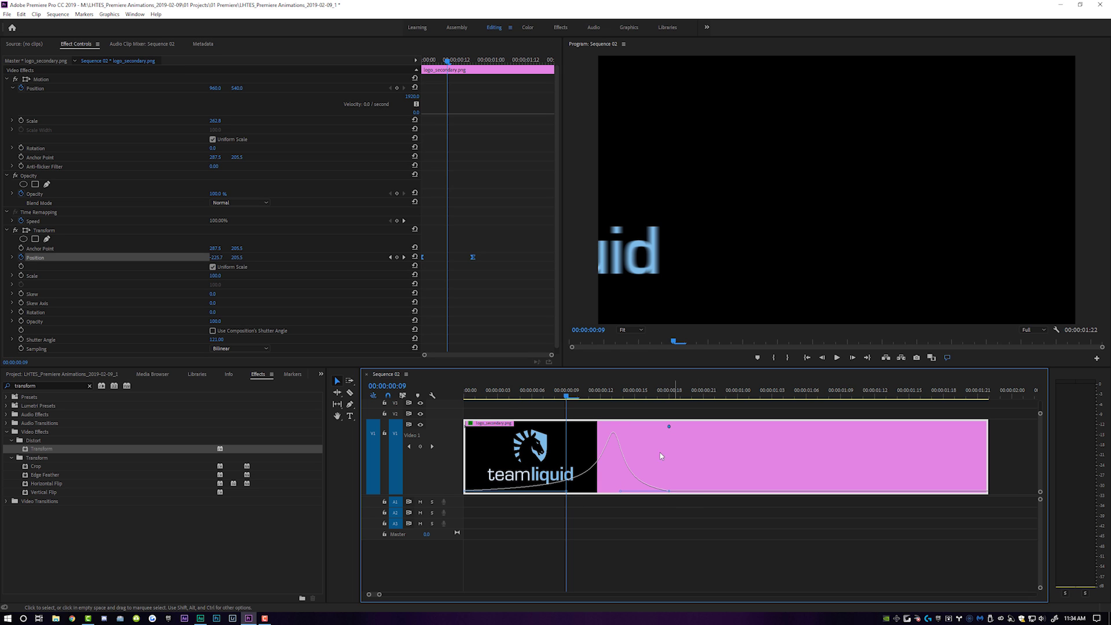
drag(621, 492, 622, 451)
drag(565, 394, 458, 390)
key(space)
key(space)
drag(573, 396, 467, 390)
key(space)
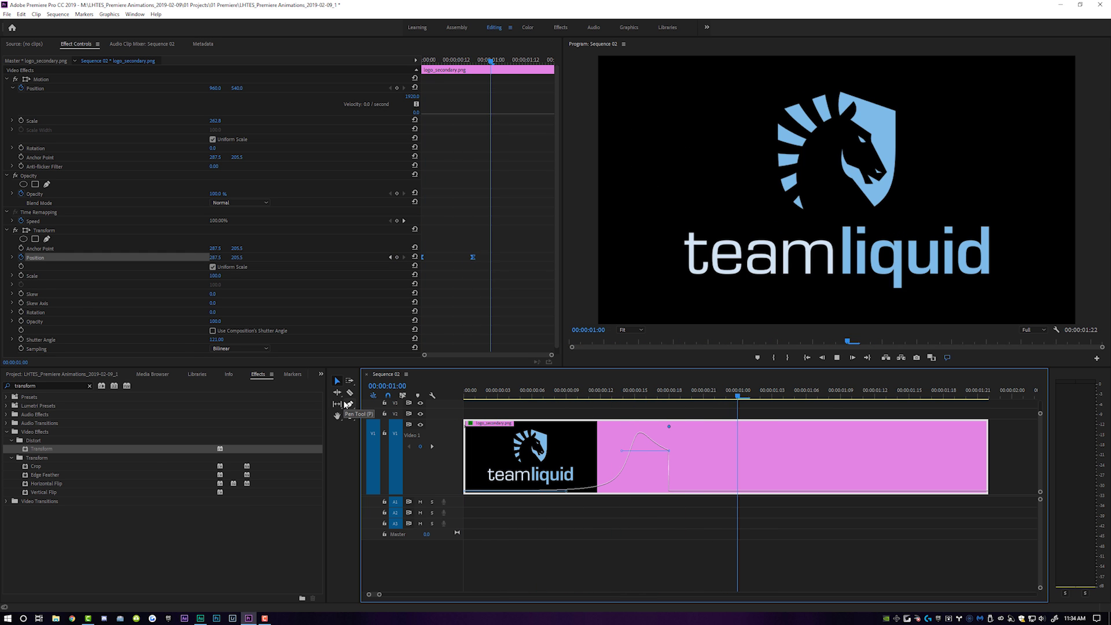